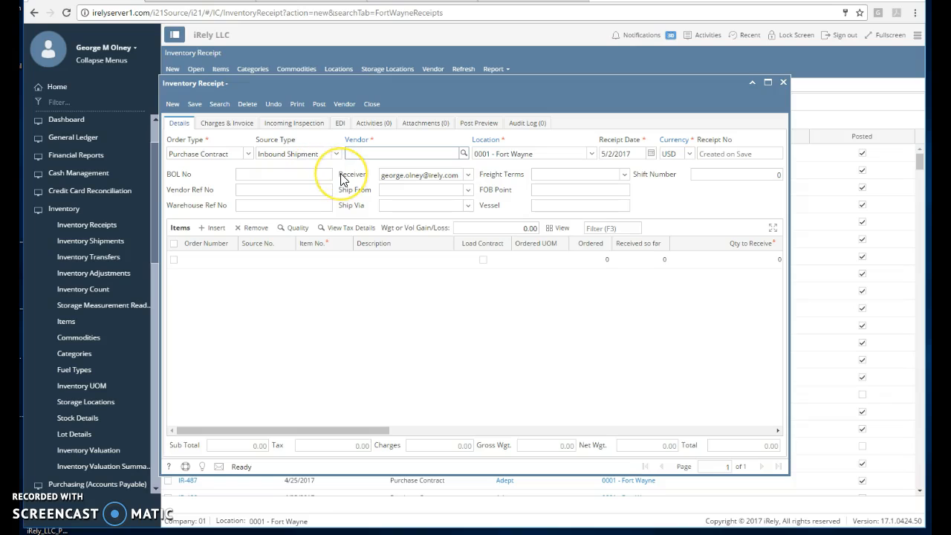
Step: Set the receipt's vendor to EXPOCACCER - COOPERATIVA DOS CAFEICULTORES and add its order with source number LS-419
text(ex)
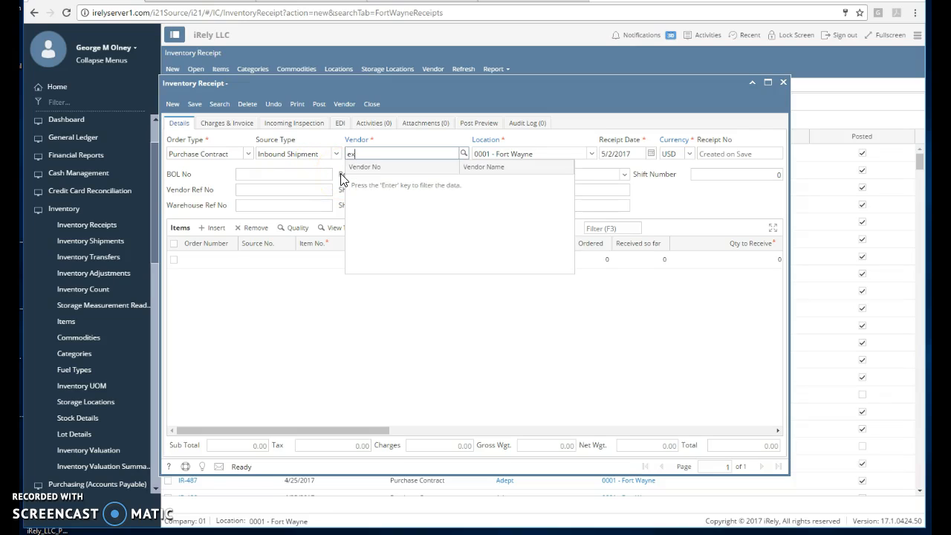
key(Down)
key(Down)
key(Down)
key(Return)
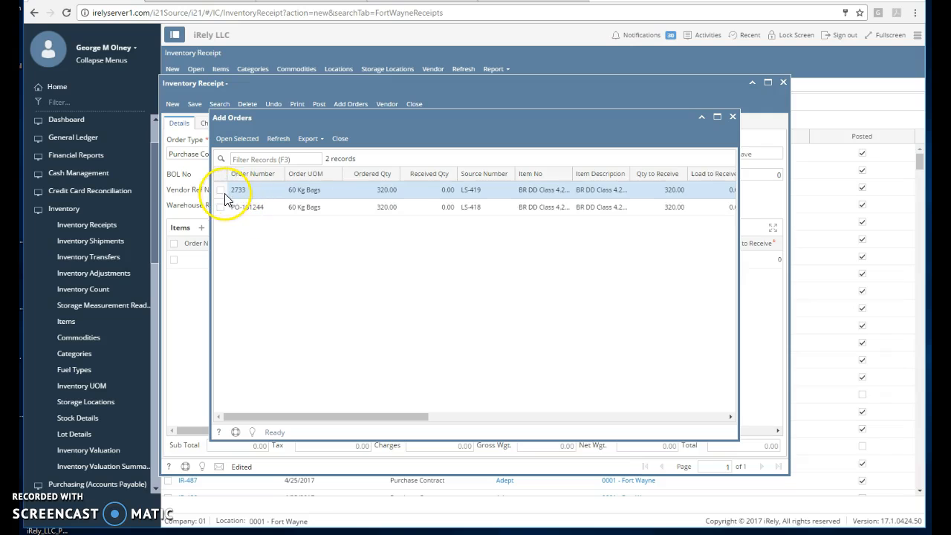
click(237, 139)
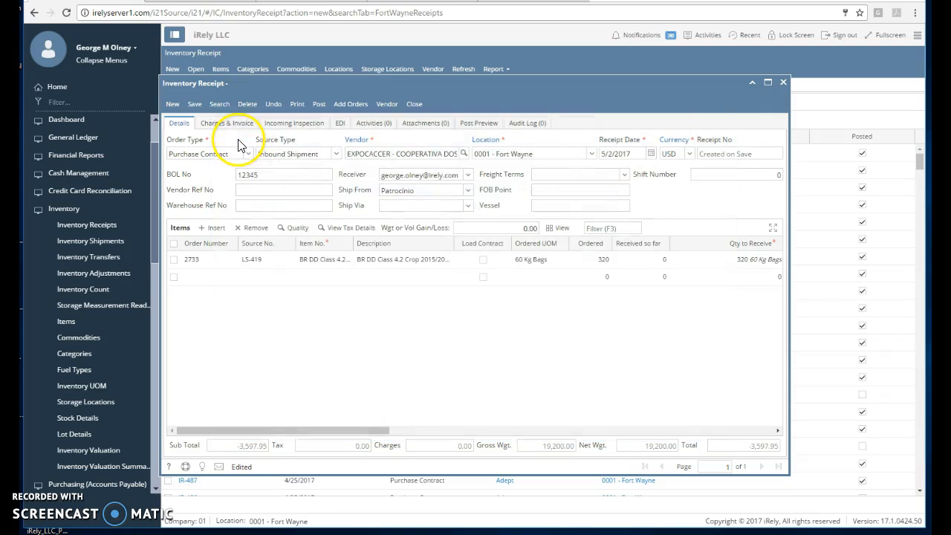
Step: Enter lot number 1234555 for the 60 Kg Bags lot of the received item
click(335, 266)
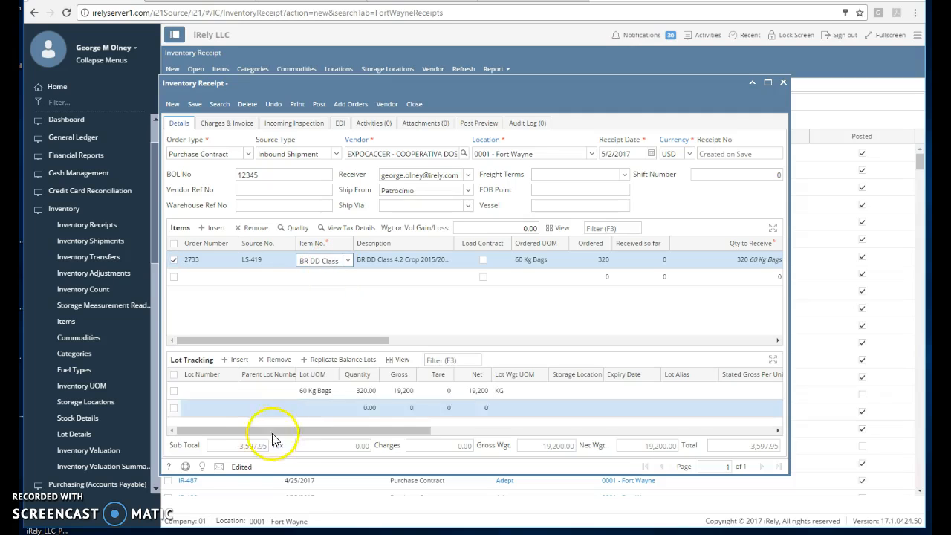
click(222, 397)
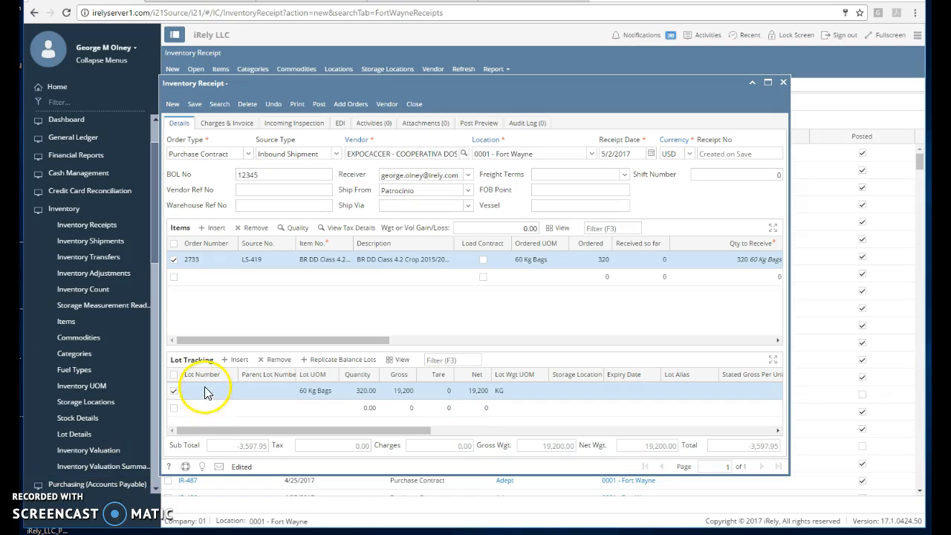
text(12)
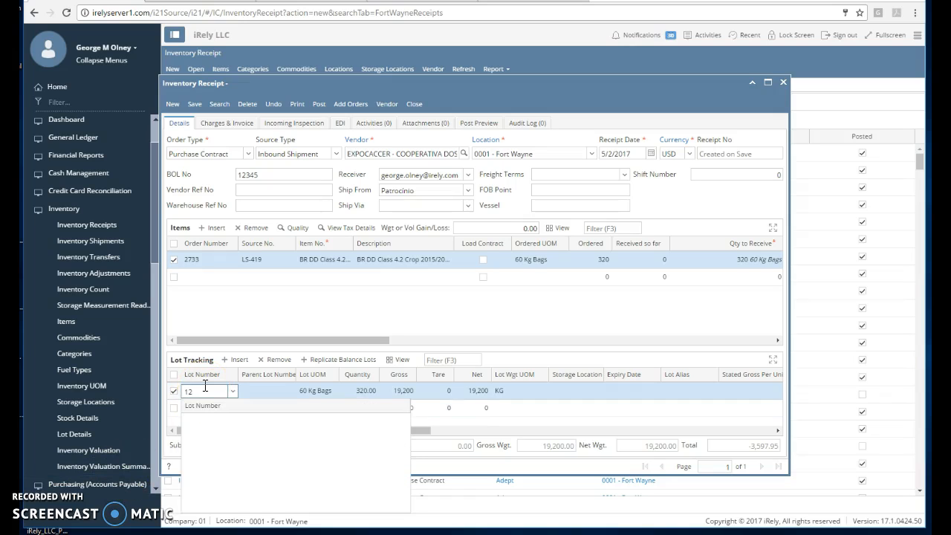
text(34555)
key(Tab)
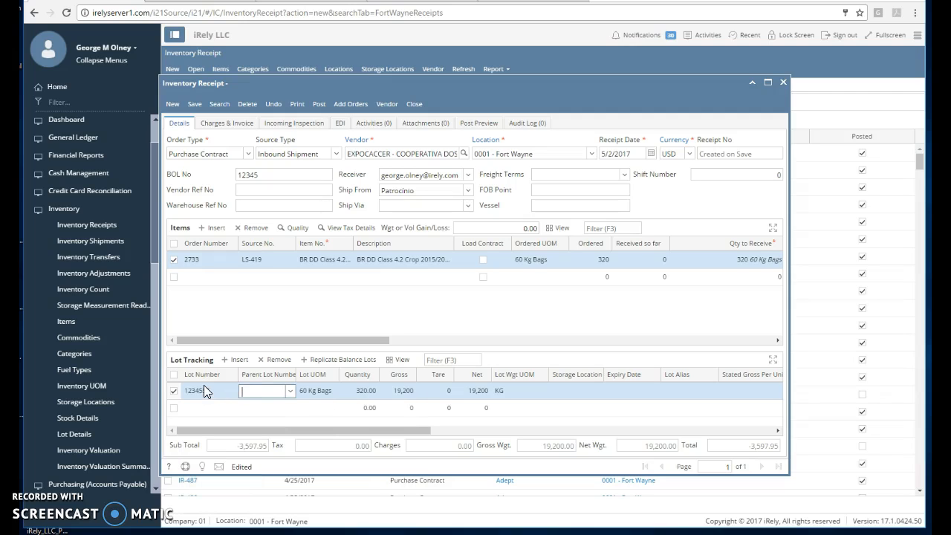
Step: Set the item's sub location to DUPUY STORAGE MIAMI, LLC. and its storage location to Dupuy (Default)
drag(335, 345, 632, 339)
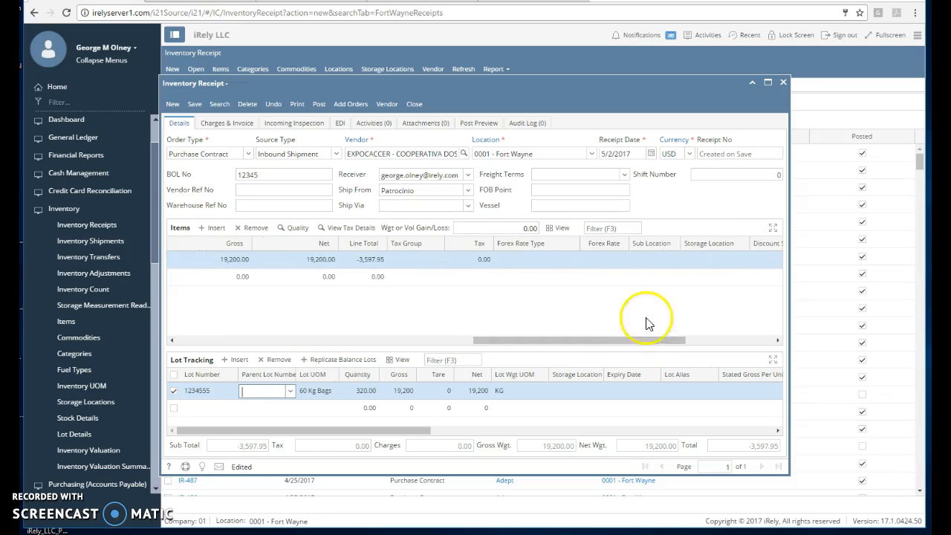
click(669, 262)
click(674, 261)
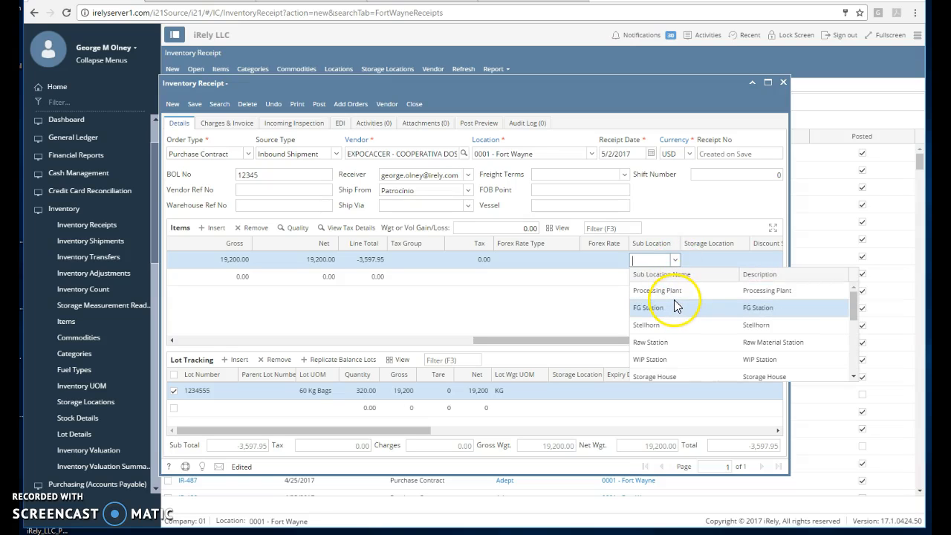
scroll(679, 349, down, 5)
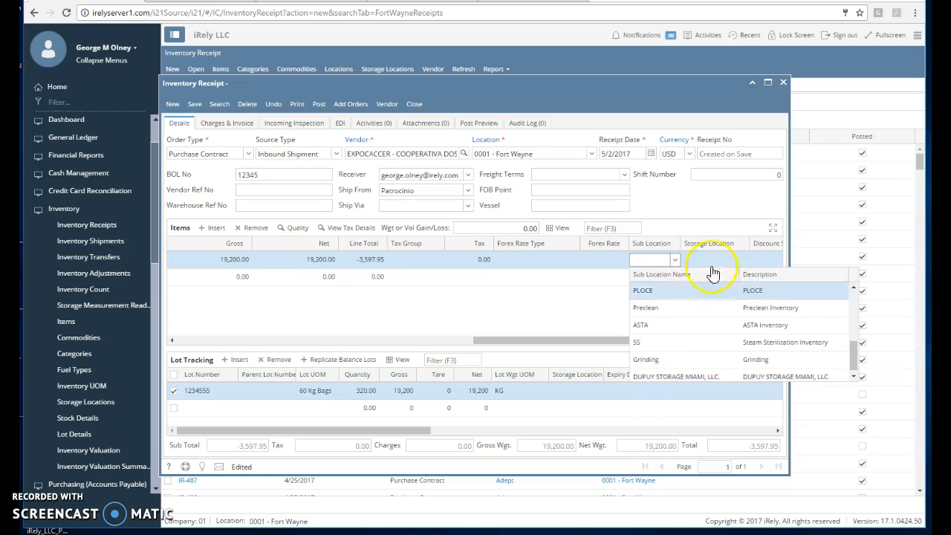
click(691, 372)
click(725, 260)
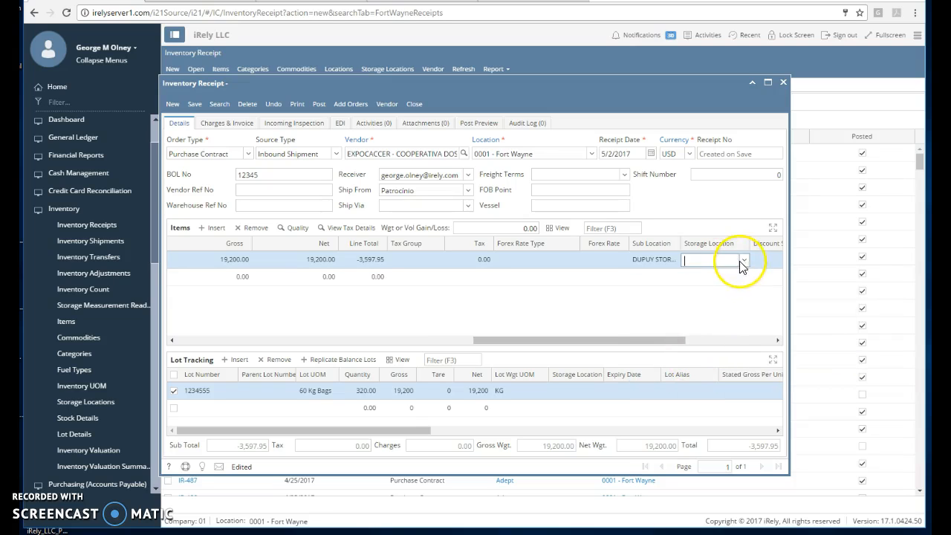
click(744, 260)
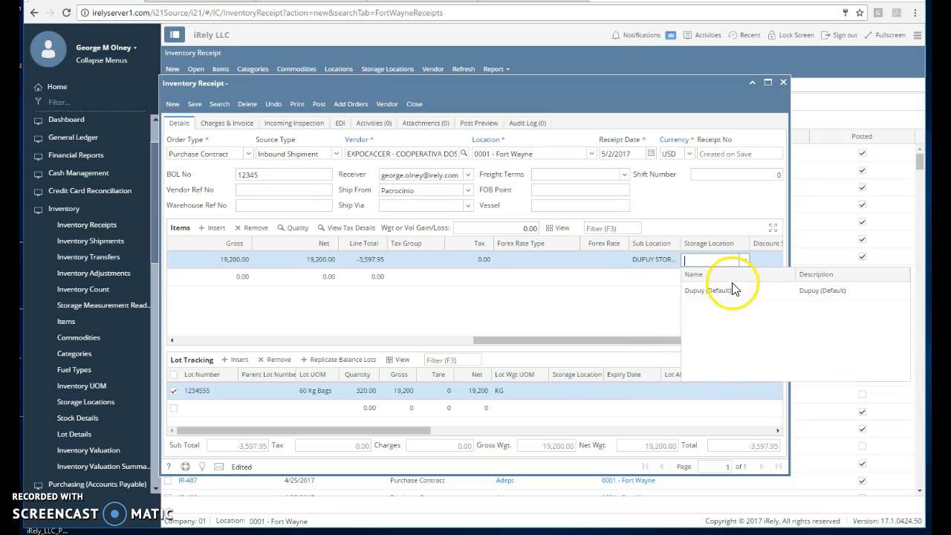
click(732, 291)
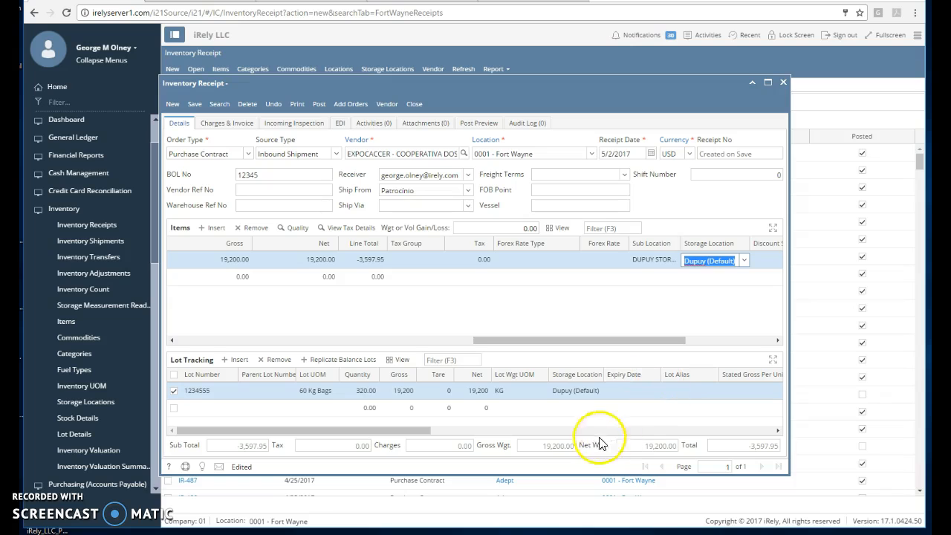
Step: Mark the storage, loading in, drayage and sample expense charges as accrued and post the inventory receipt
click(237, 126)
click(271, 192)
click(180, 195)
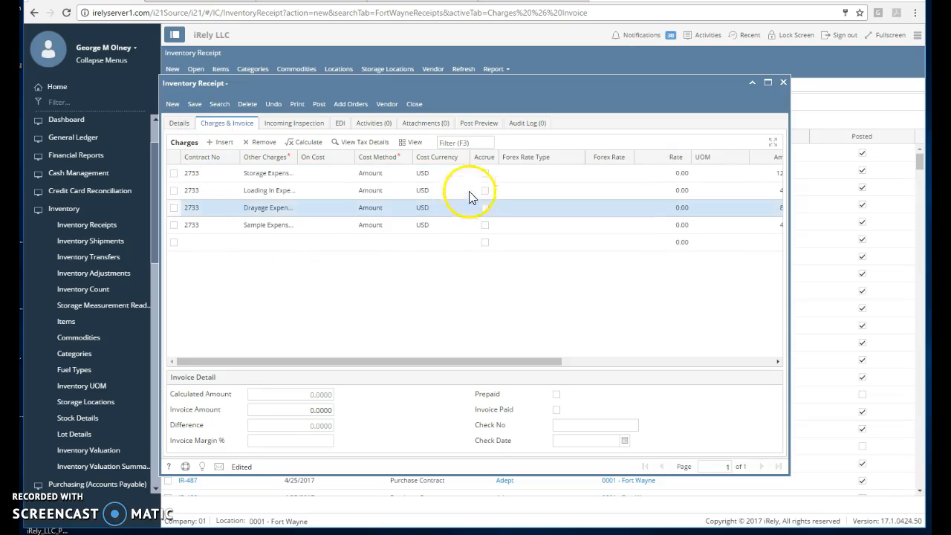
click(485, 174)
click(484, 190)
click(485, 208)
click(484, 224)
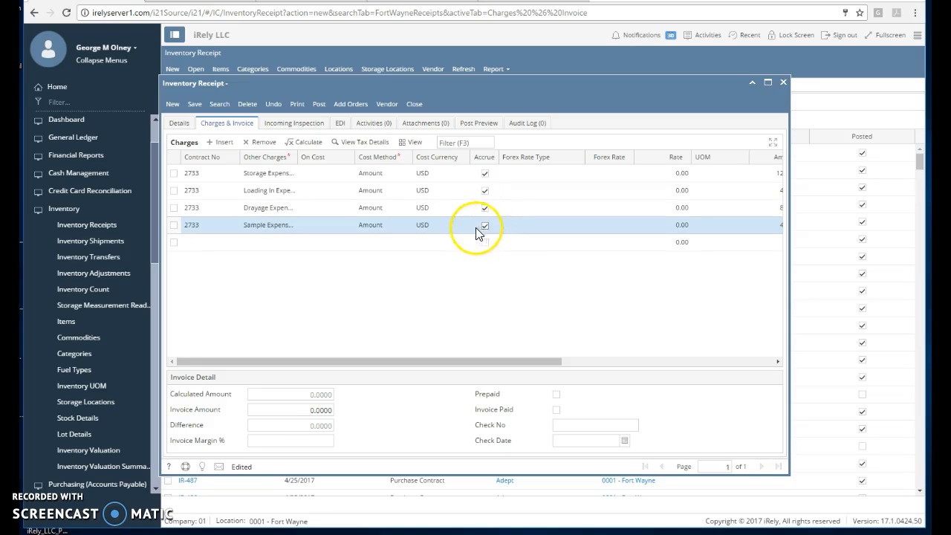
click(315, 106)
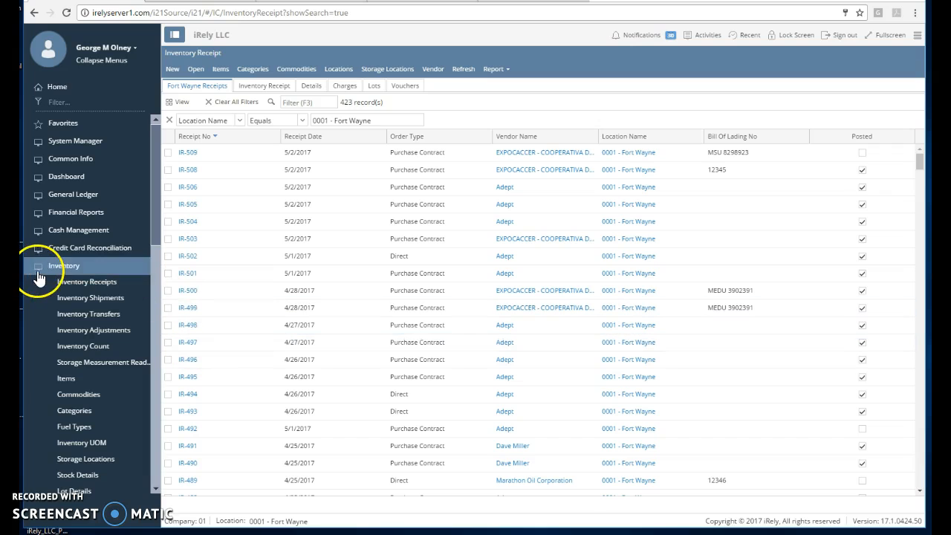
Step: Leave the inventory receipts and open the Vouchers list under Purchasing (Accounts Payable)
click(37, 272)
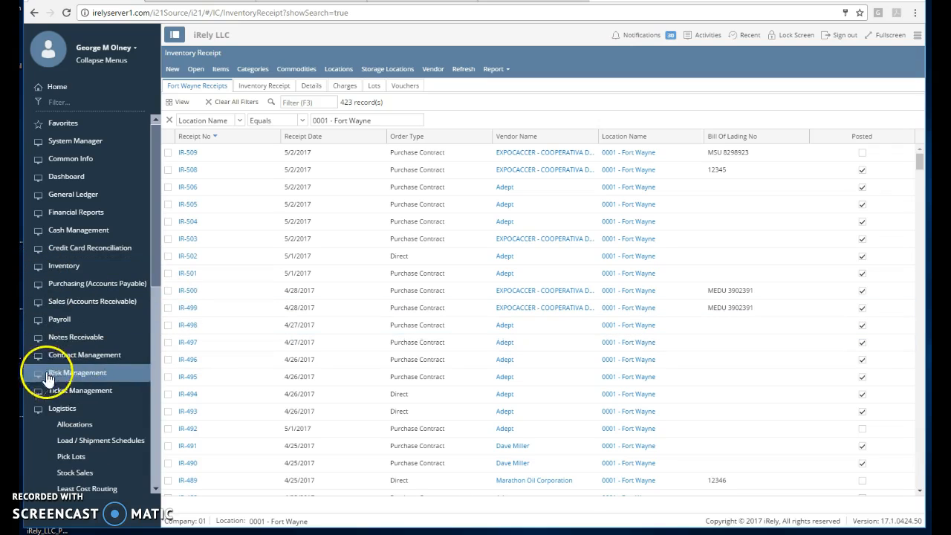
click(43, 408)
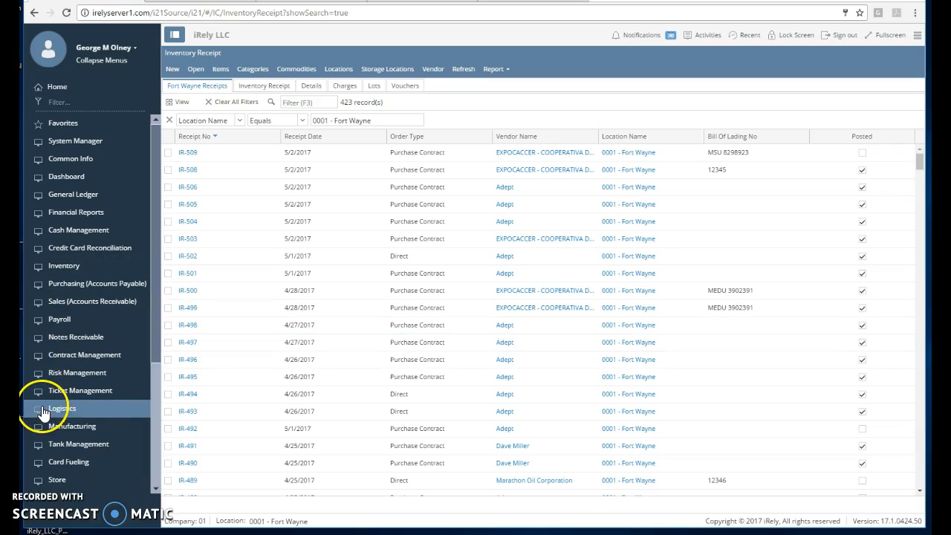
click(60, 285)
click(66, 331)
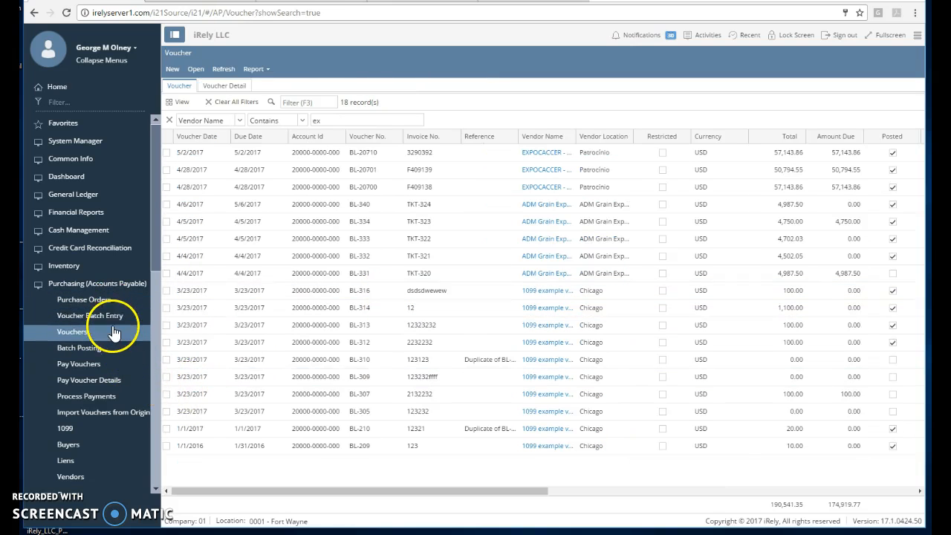
Step: Create a new voucher with EXPOCACCER - COOPERATIVA DOS CAFEICULTORES as the vendor
click(175, 74)
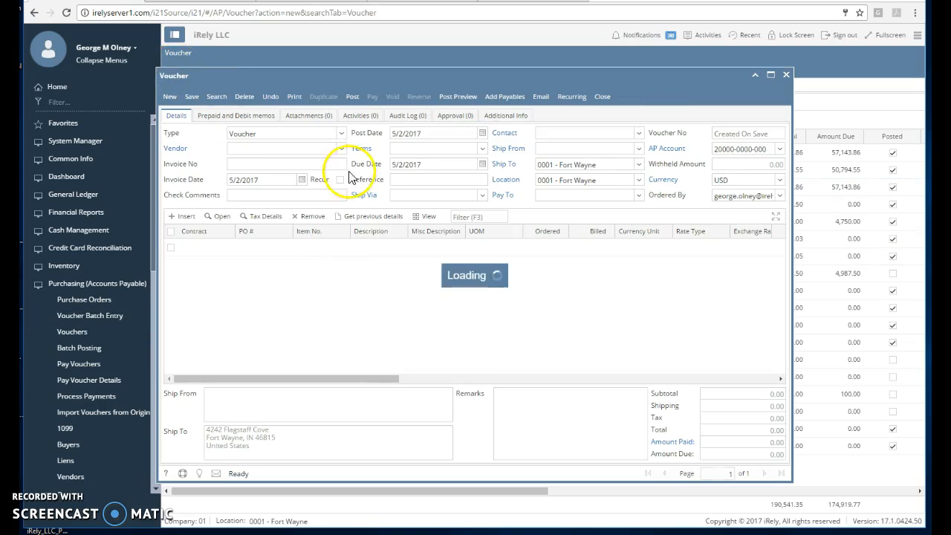
text(e)
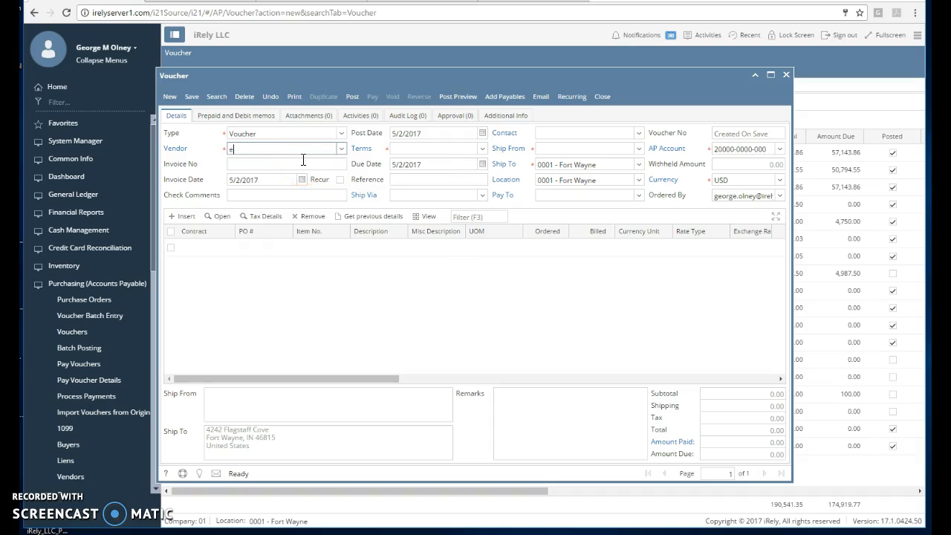
text(x)
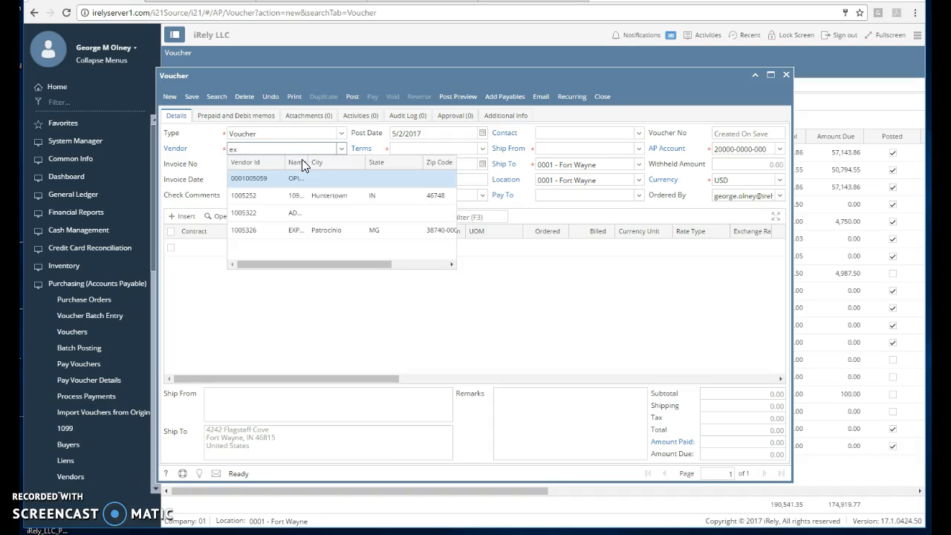
key(Down)
key(Down)
key(Down)
key(Return)
Step: Add the payable for receipt IR-510 to the voucher
click(261, 147)
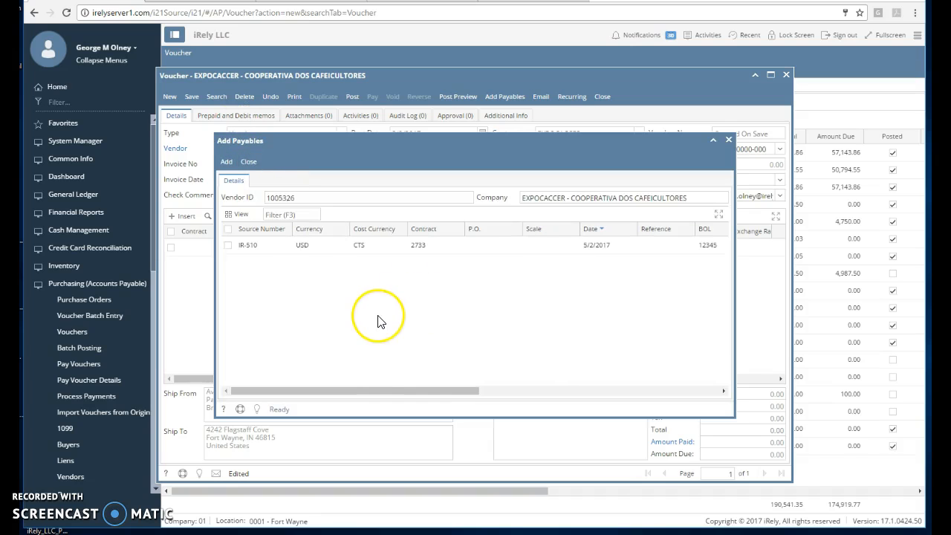
drag(401, 391, 252, 405)
click(230, 251)
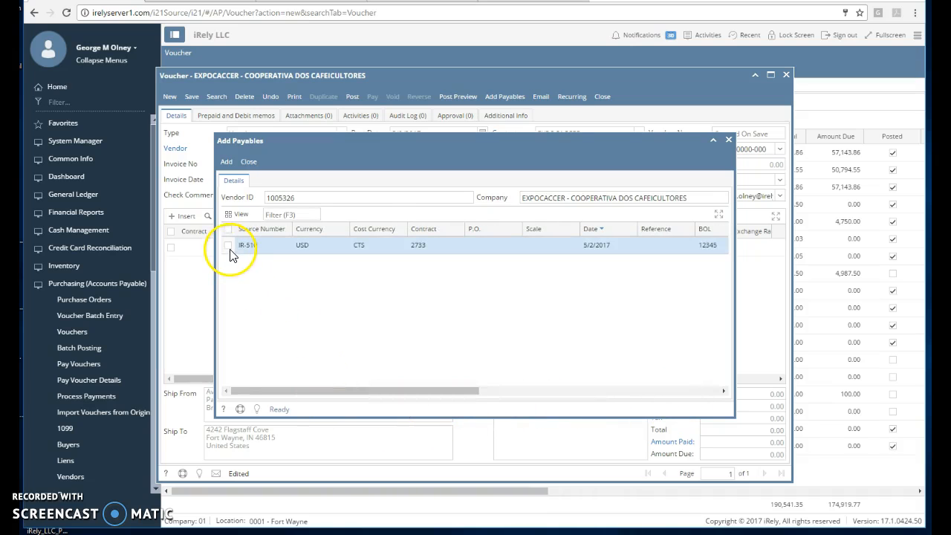
click(227, 162)
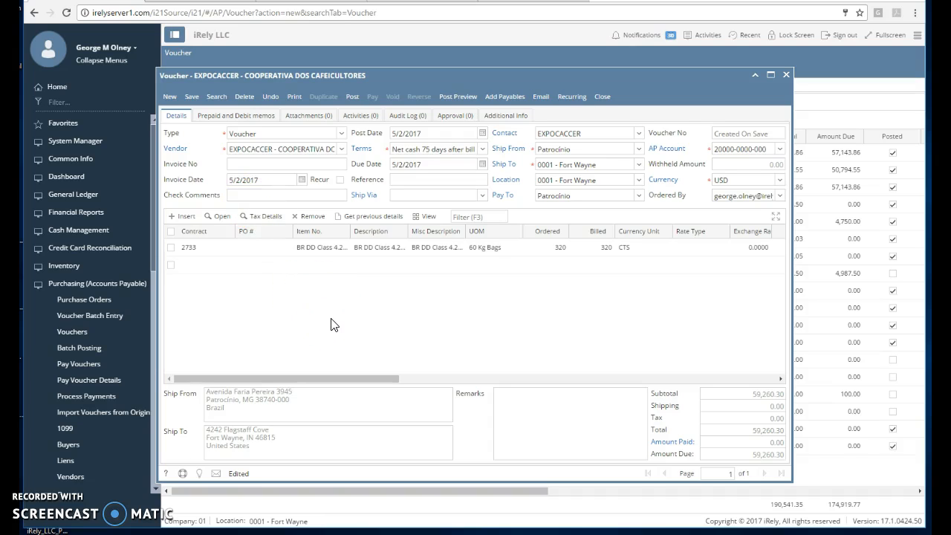
Step: Set the voucher's invoice number to 123344 and save the voucher
click(195, 98)
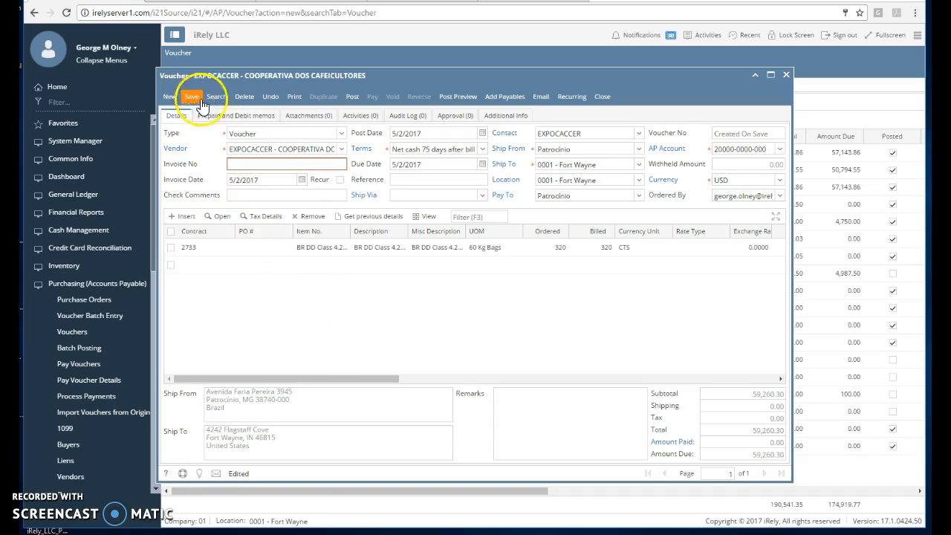
click(337, 164)
text(123344)
key(Tab)
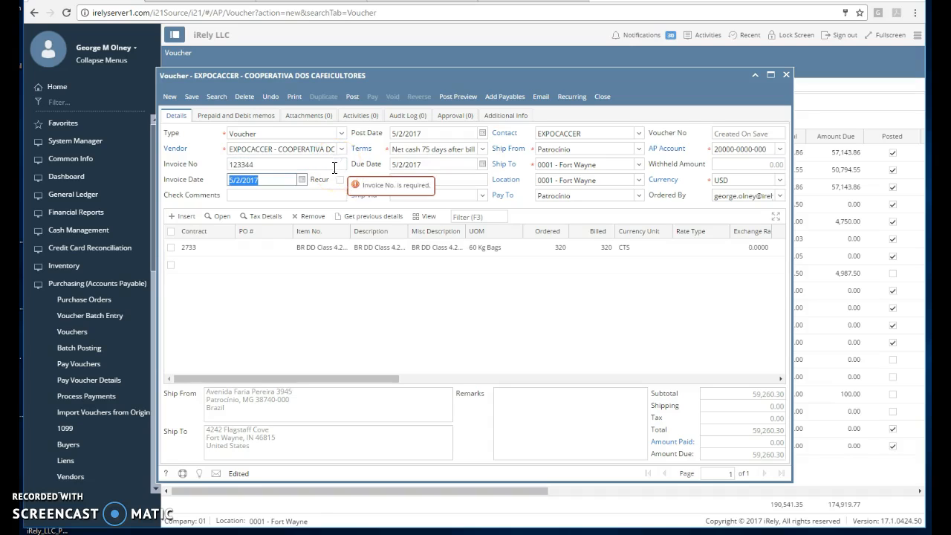
click(191, 98)
Step: Submit the EXPOCACCER voucher for approval and close it
click(353, 96)
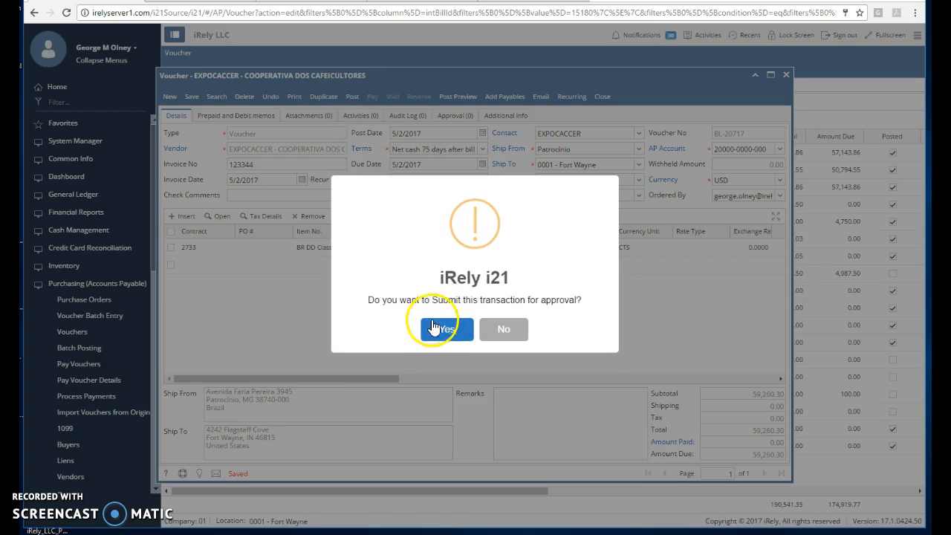
click(469, 332)
click(441, 336)
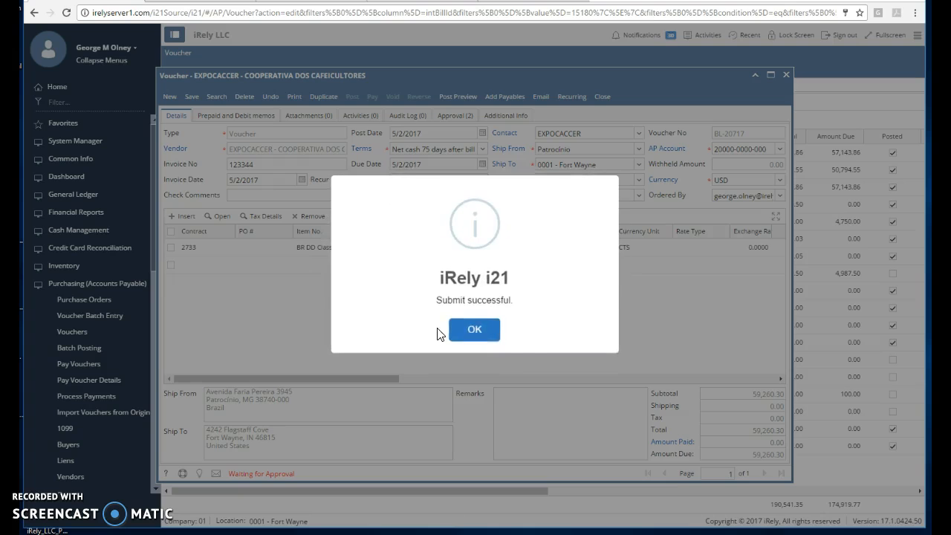
click(479, 319)
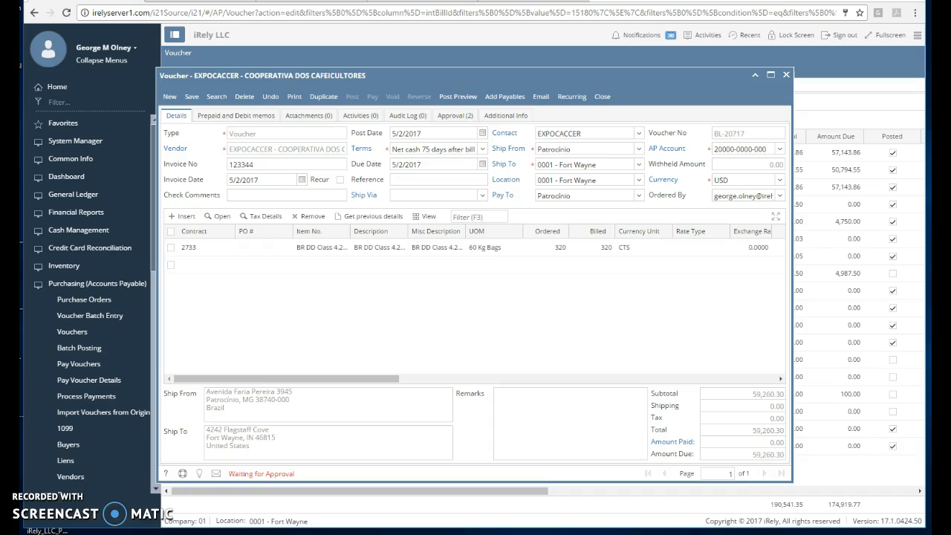
click(786, 75)
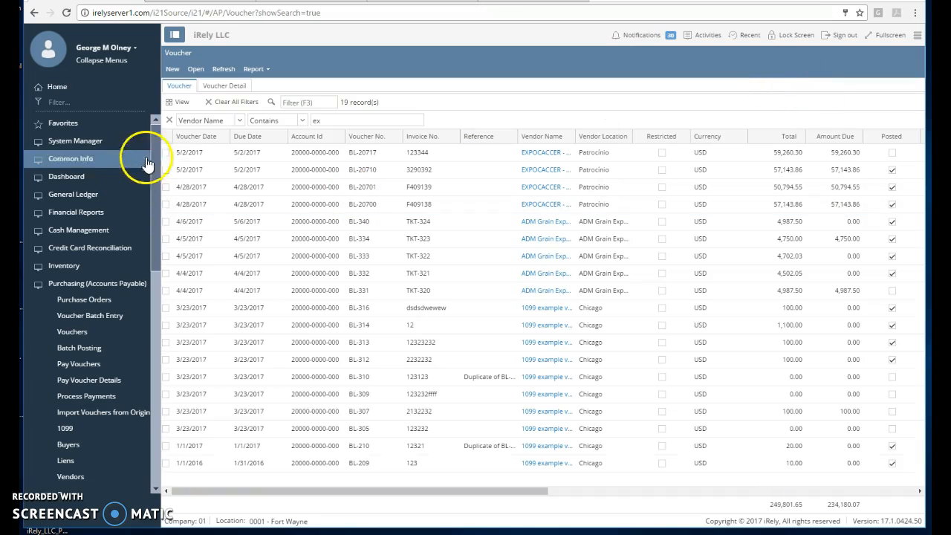
Step: Create a new voucher with DUPUY STORAGE MIAMI, LLC. as the vendor
click(171, 68)
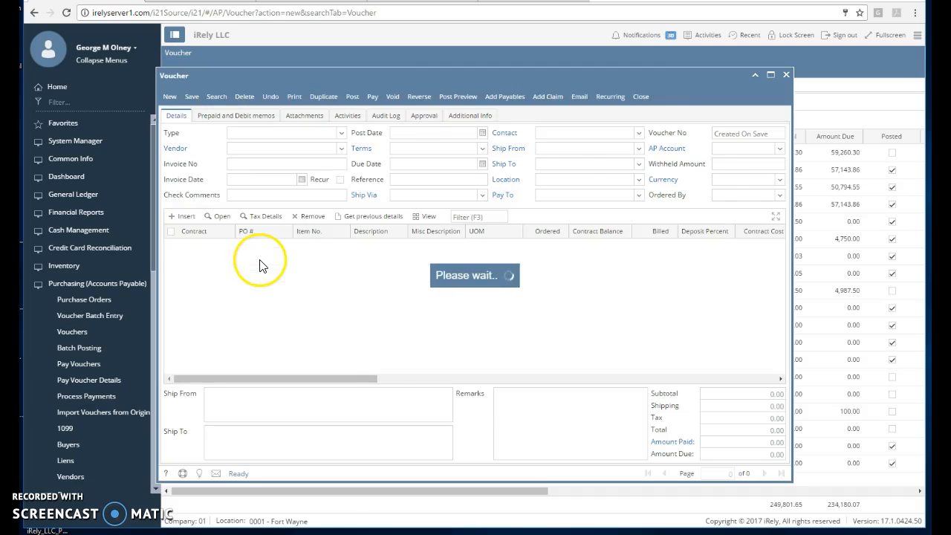
text(du)
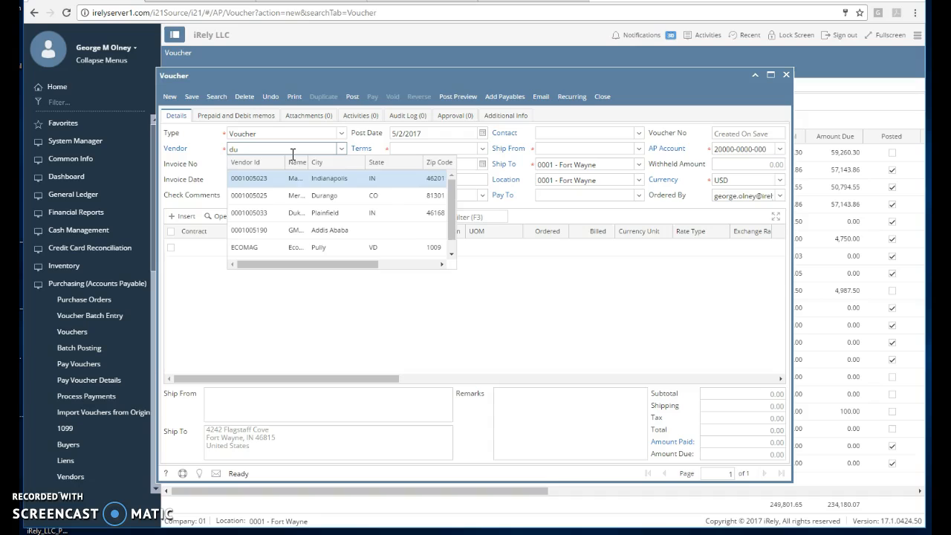
key(Down)
key(Down)
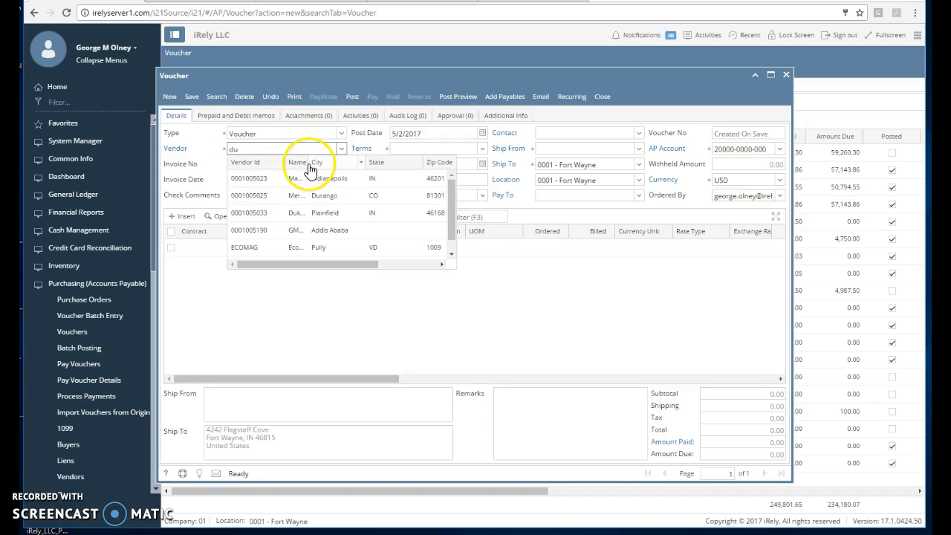
drag(310, 163, 332, 165)
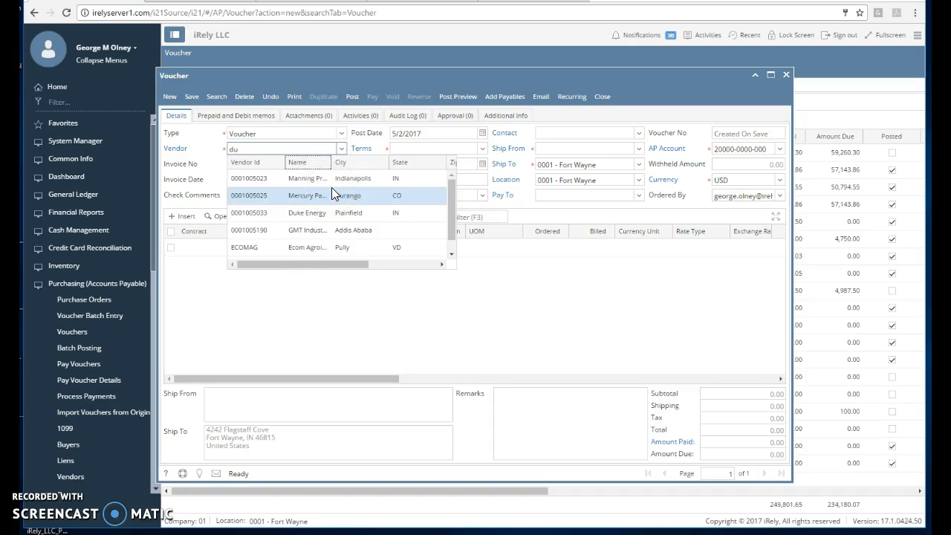
click(259, 149)
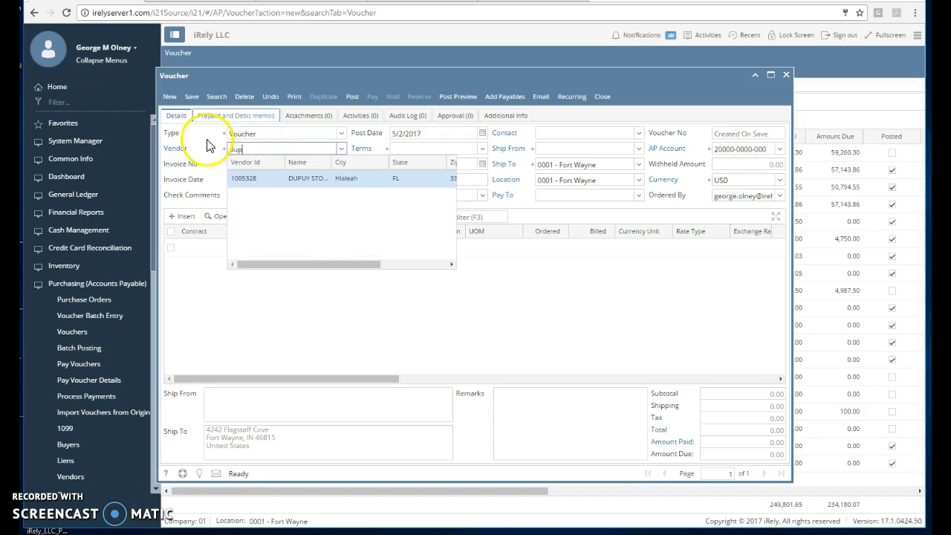
click(271, 180)
click(262, 164)
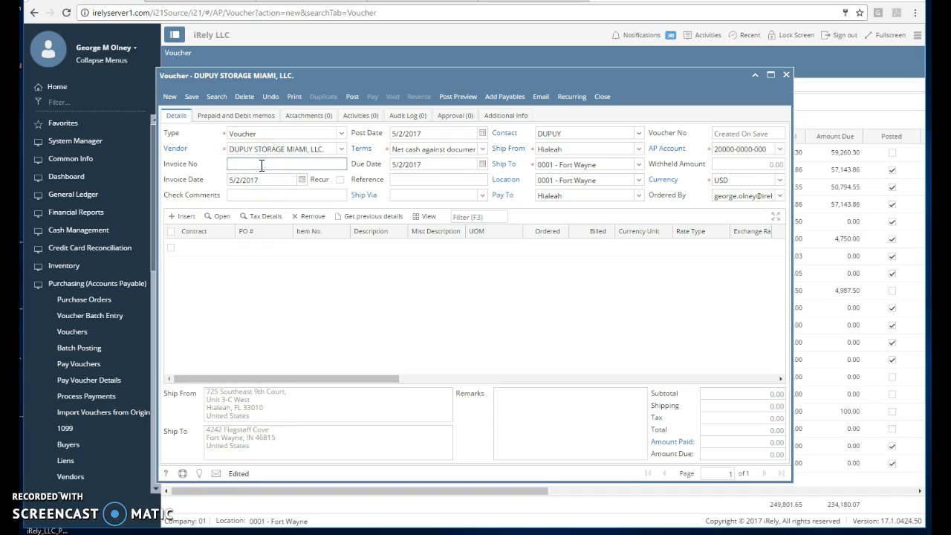
click(269, 167)
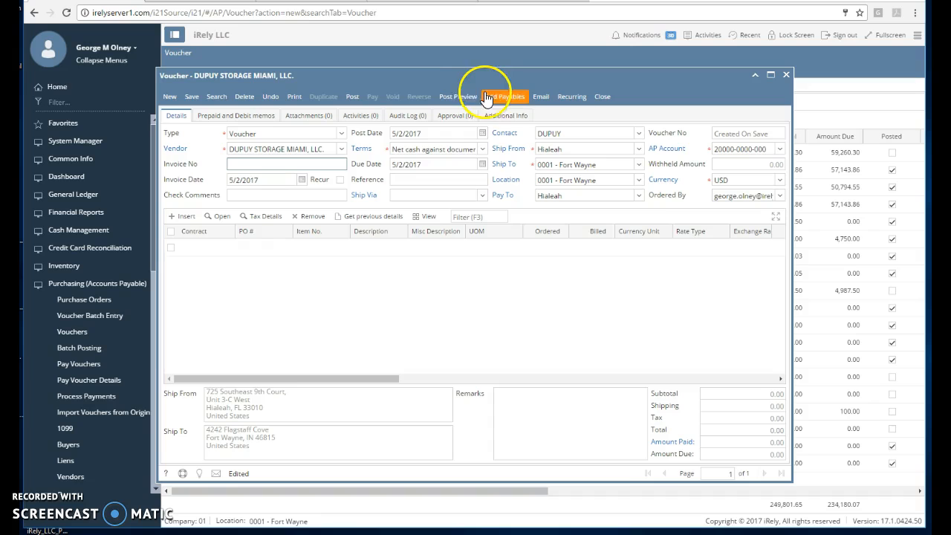
Step: Add the first IR-510 payable, for contract 2733, to the DUPUY voucher and close the payables list
click(511, 99)
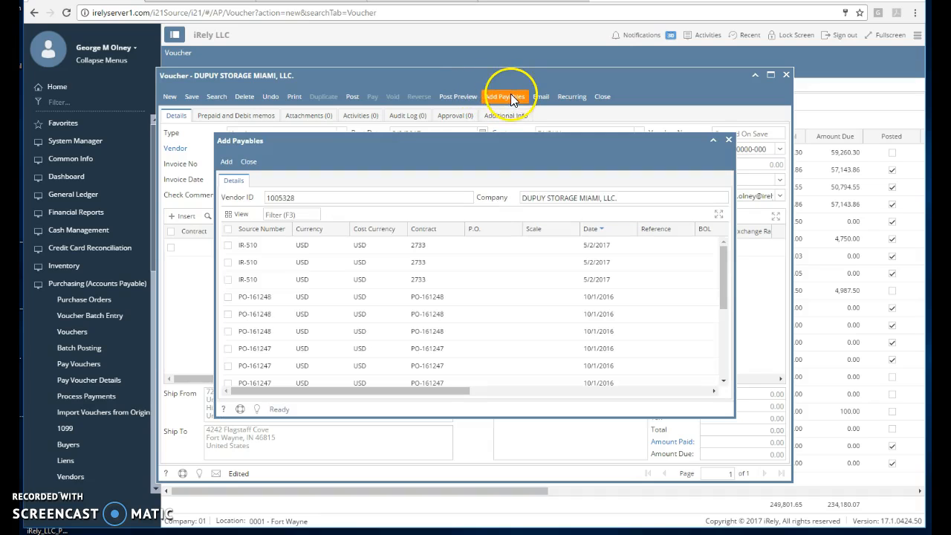
scroll(423, 298, down, 10)
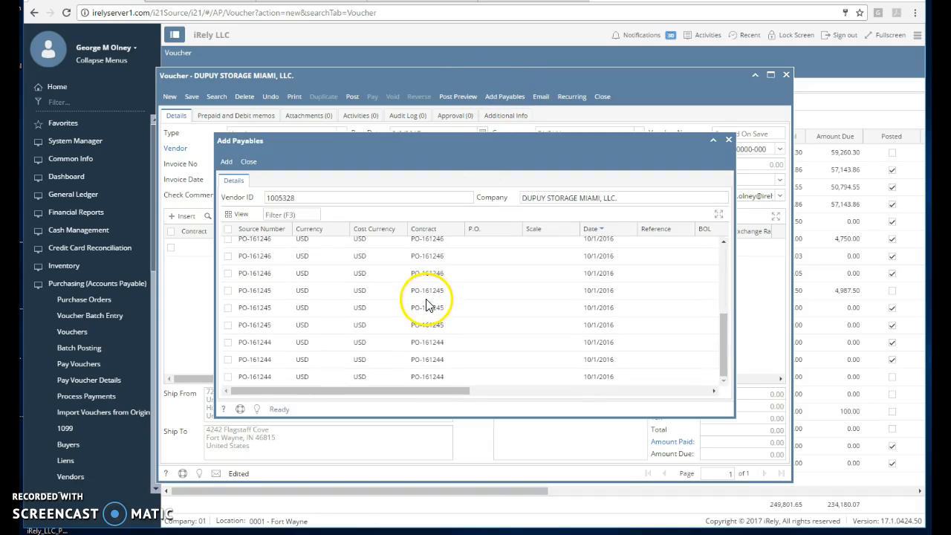
scroll(427, 299, up, 10)
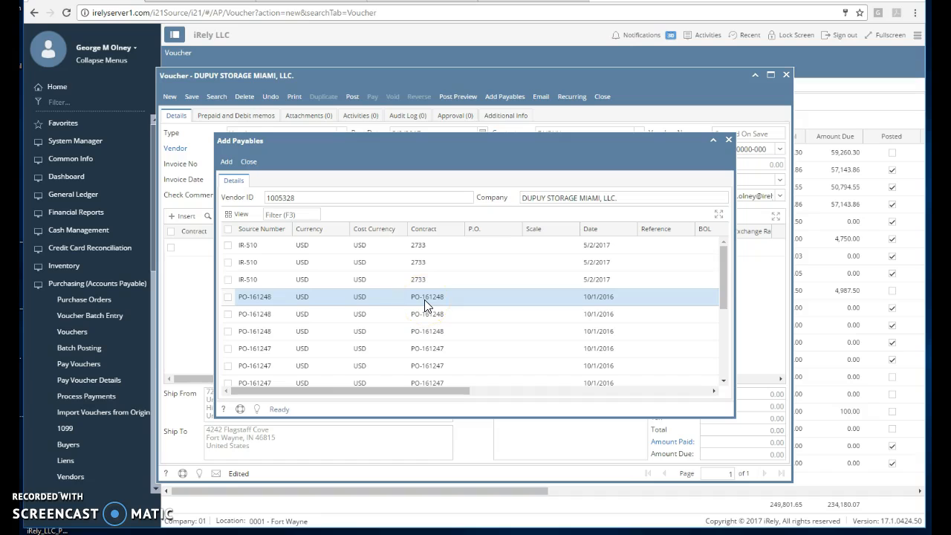
scroll(425, 299, down, 2)
scroll(424, 299, up, 2)
click(361, 287)
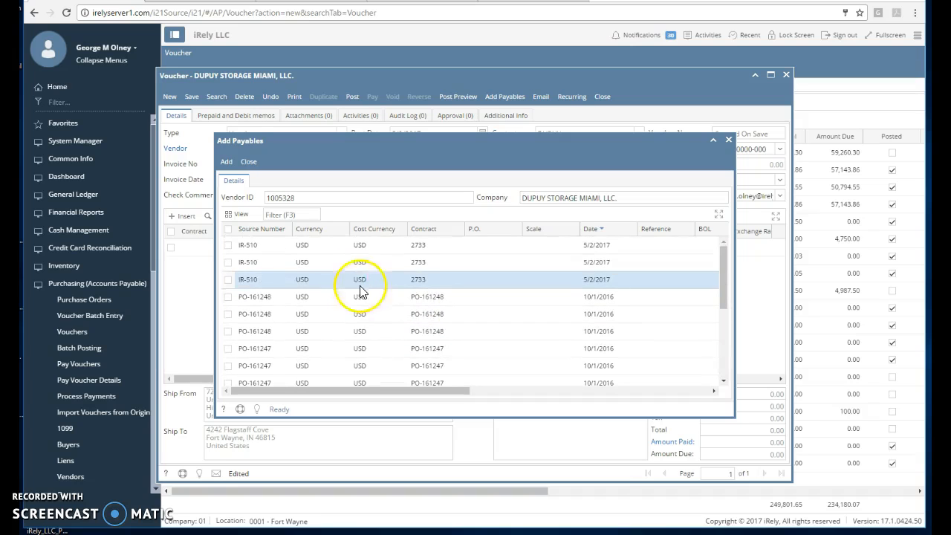
click(234, 252)
click(402, 260)
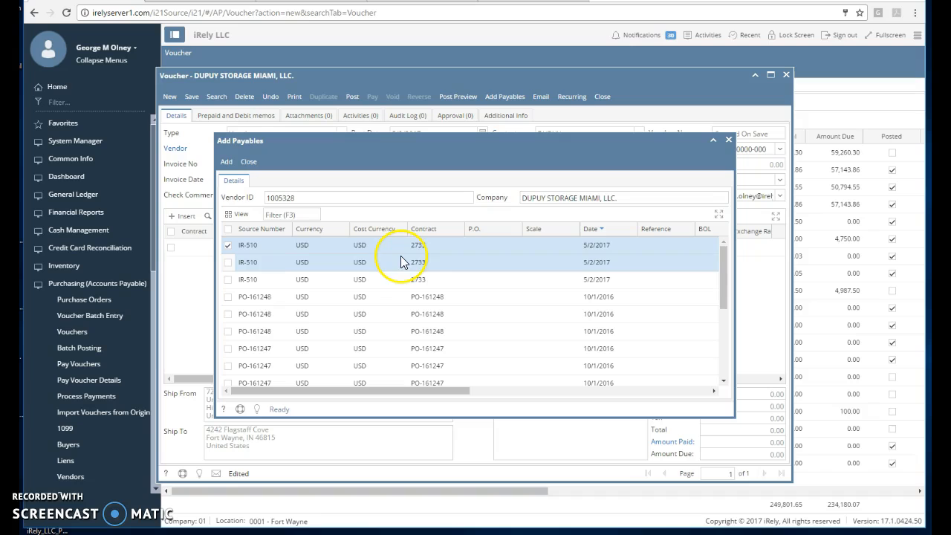
click(225, 164)
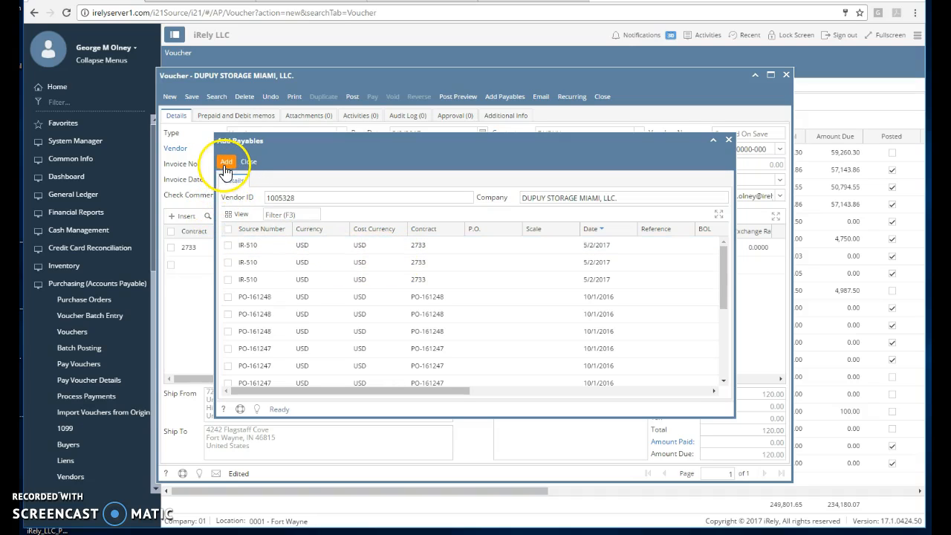
click(250, 163)
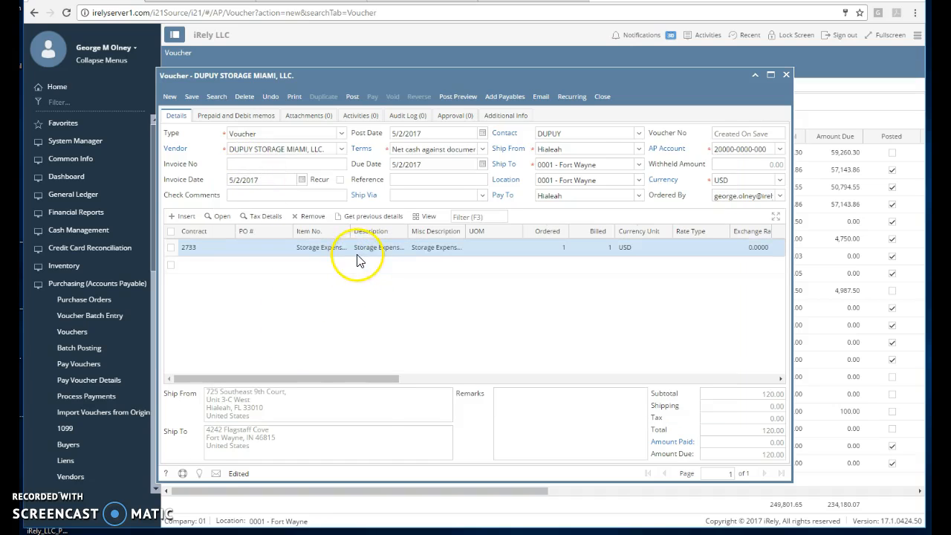
Step: Set the DUPUY voucher's invoice number to 213232
drag(378, 381, 357, 380)
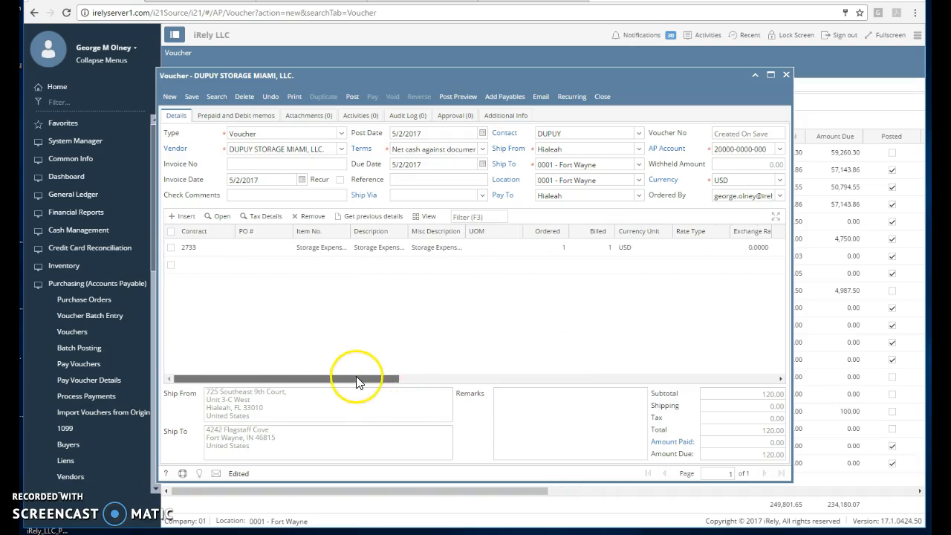
click(256, 164)
text(213232)
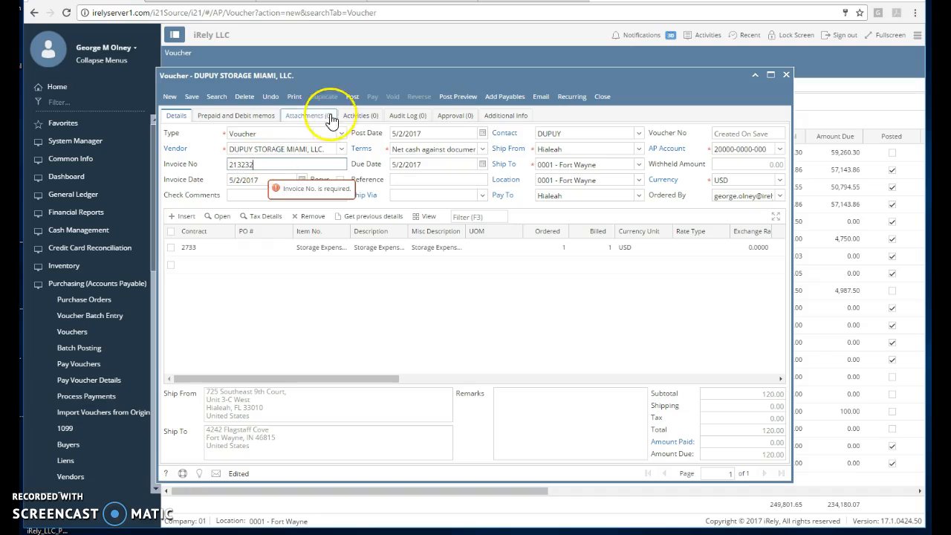
Step: Submit the DUPUY voucher for approval and dismiss the resulting messages
click(347, 99)
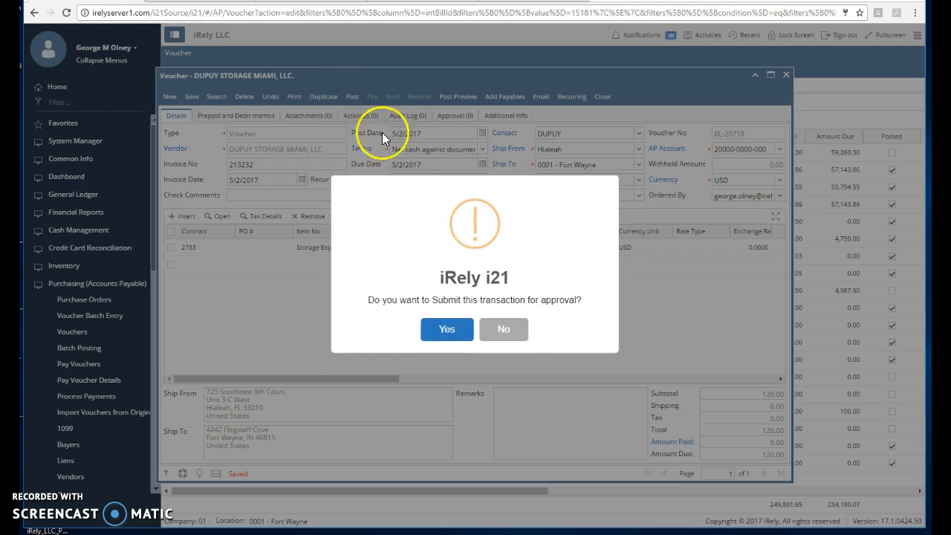
click(438, 338)
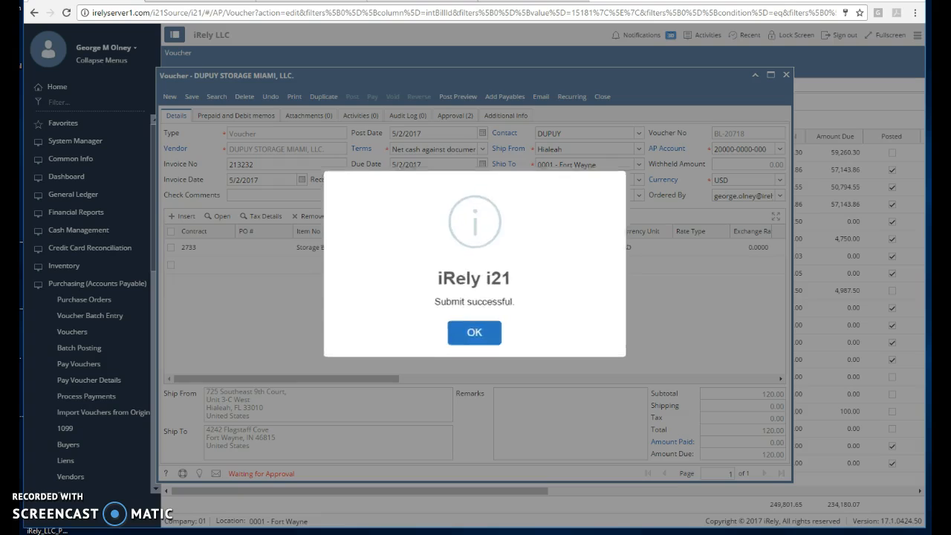
click(473, 334)
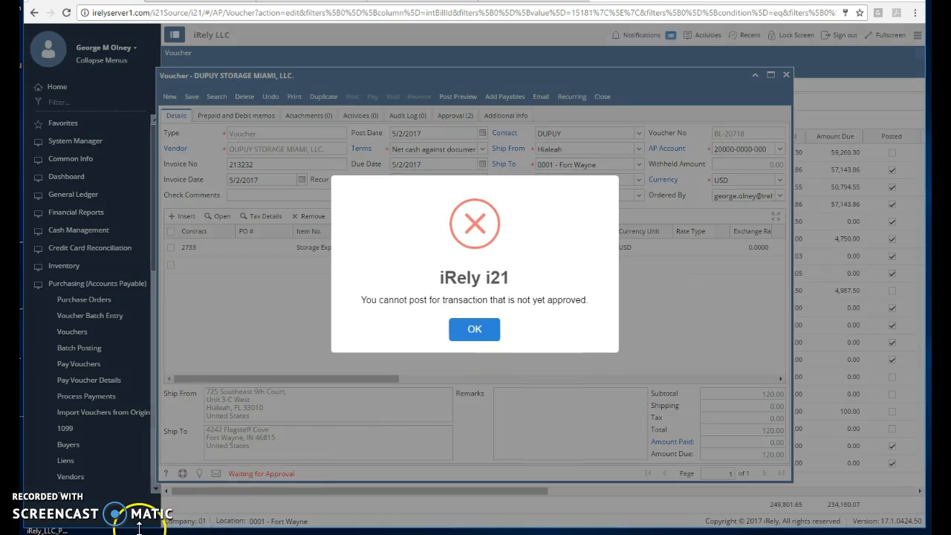
click(473, 331)
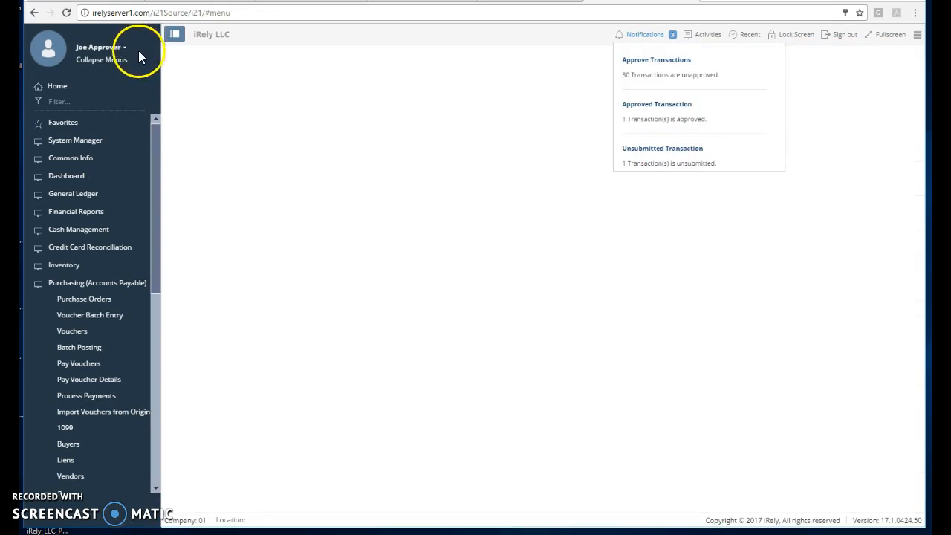
Step: In the approver's account, approve pending vouchers BL-20717 and BL-20718, save the approvals and close them
click(658, 68)
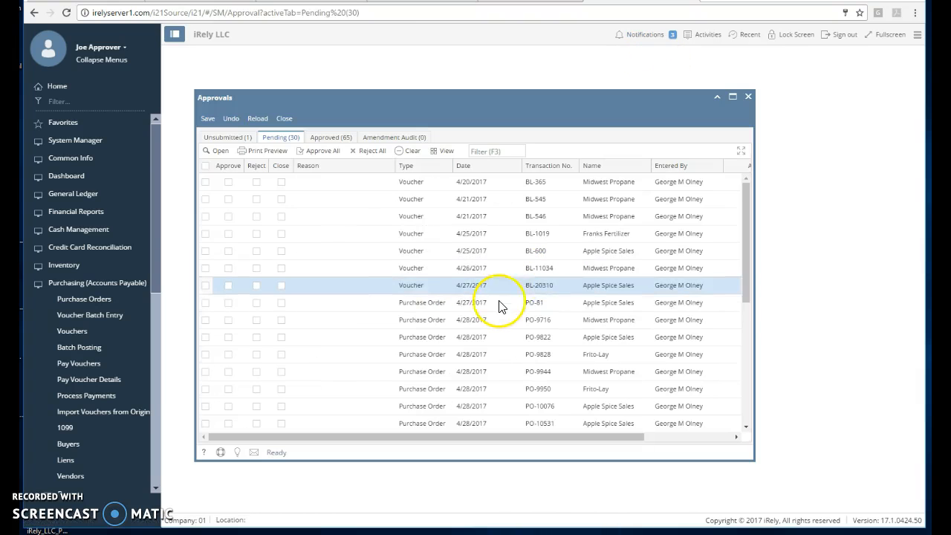
scroll(499, 230, down, 5)
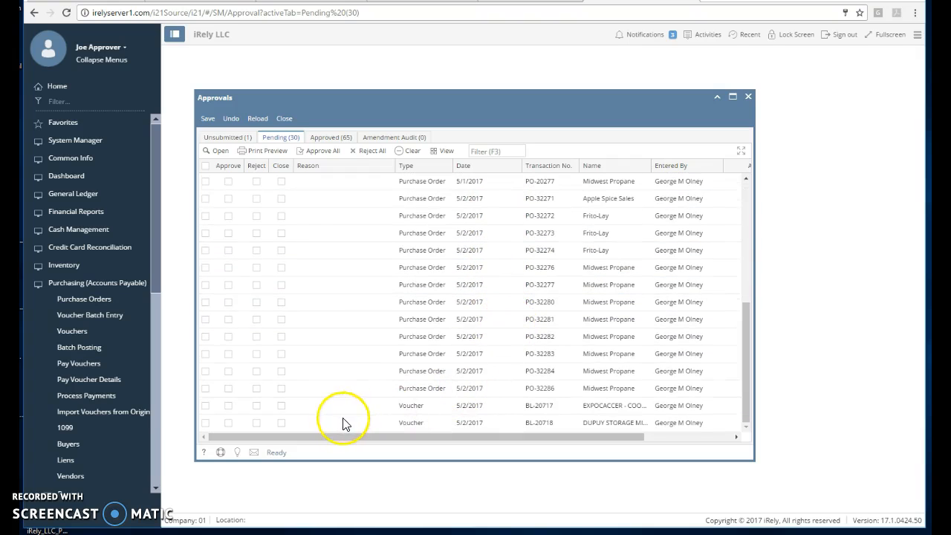
click(206, 412)
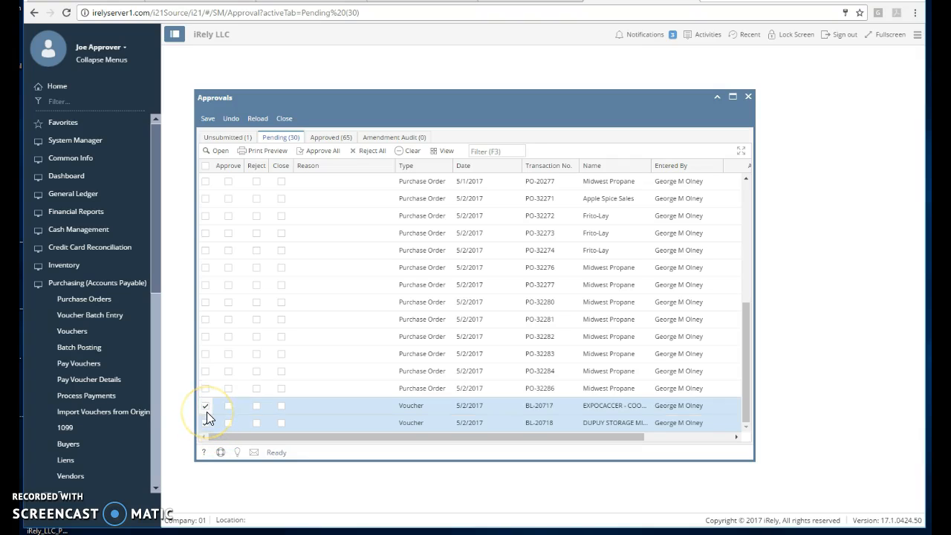
click(206, 422)
click(228, 405)
click(227, 423)
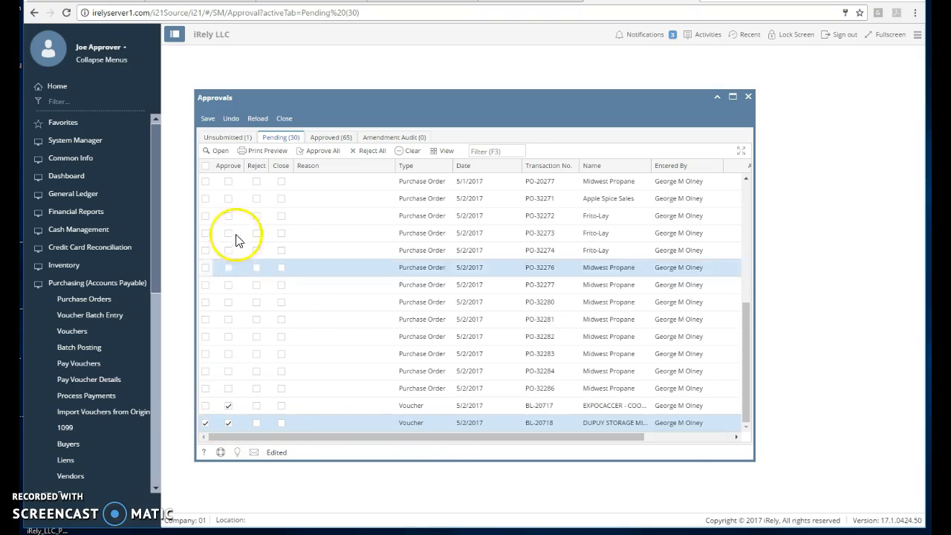
click(203, 118)
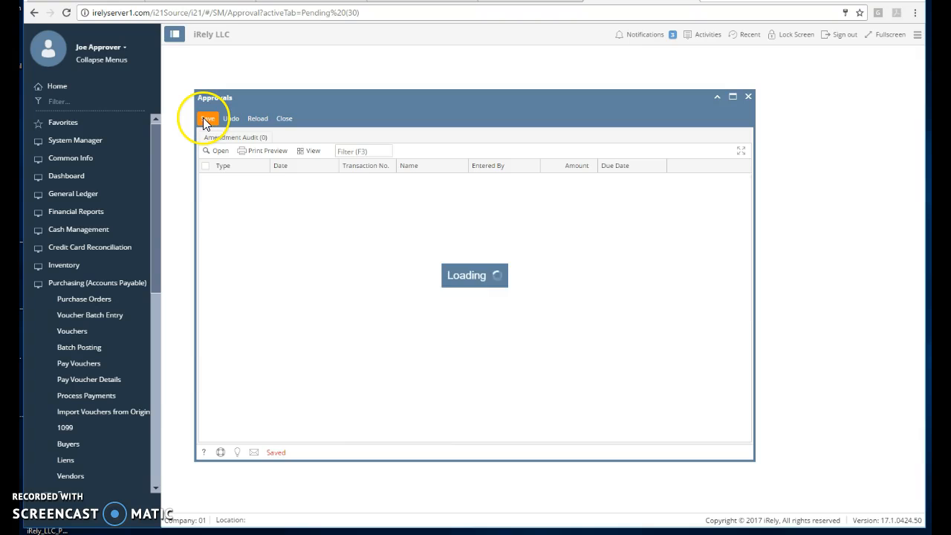
click(285, 119)
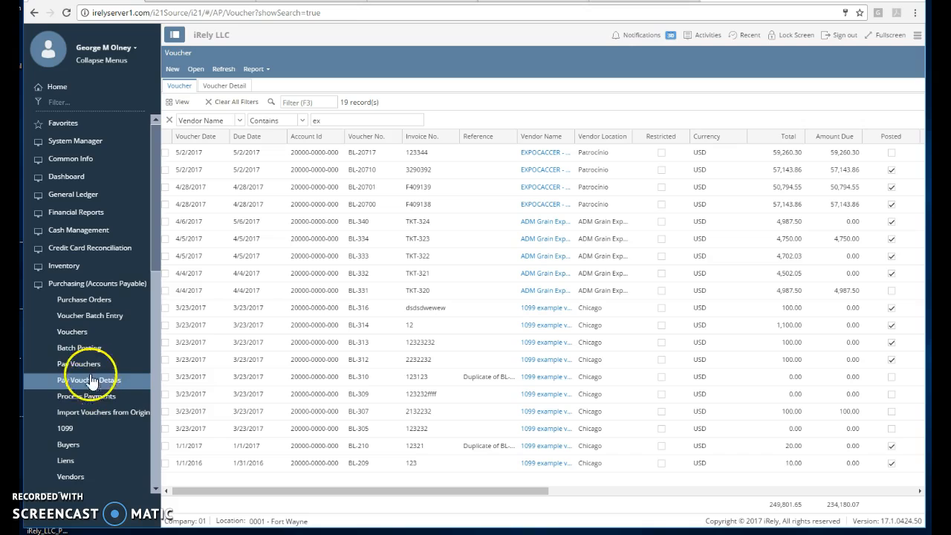
Step: Open Pay Vouchers in the voucher creator's account, remove both due date filters and maximize the Pay Vouchers window
click(90, 366)
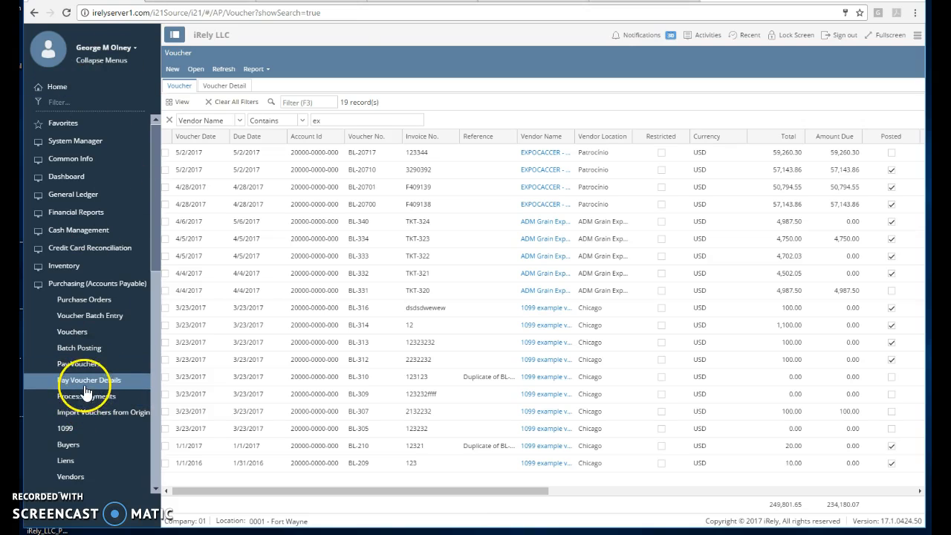
click(89, 362)
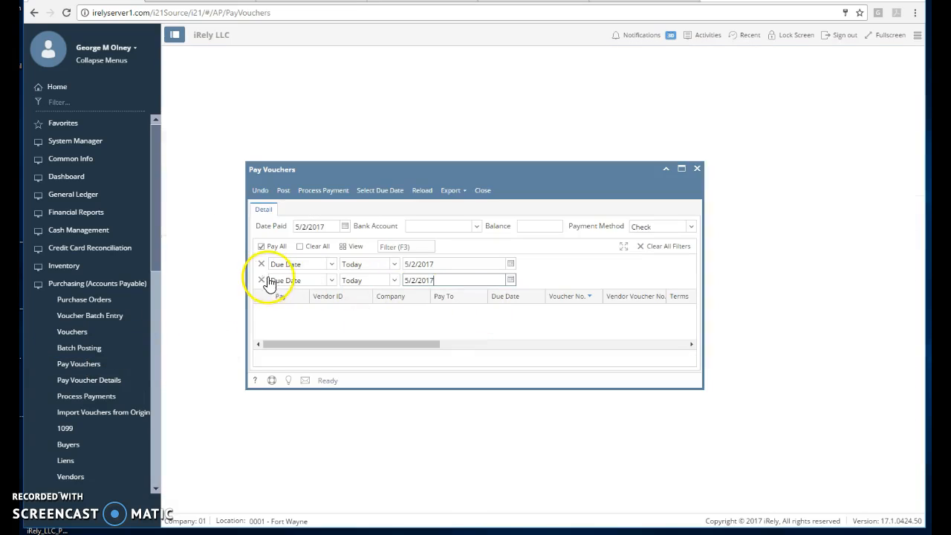
click(262, 265)
click(262, 264)
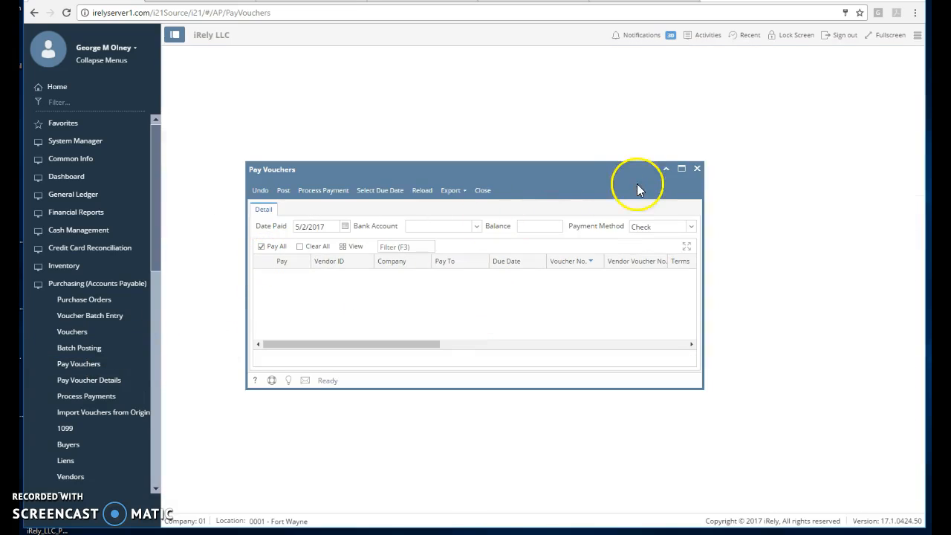
click(685, 170)
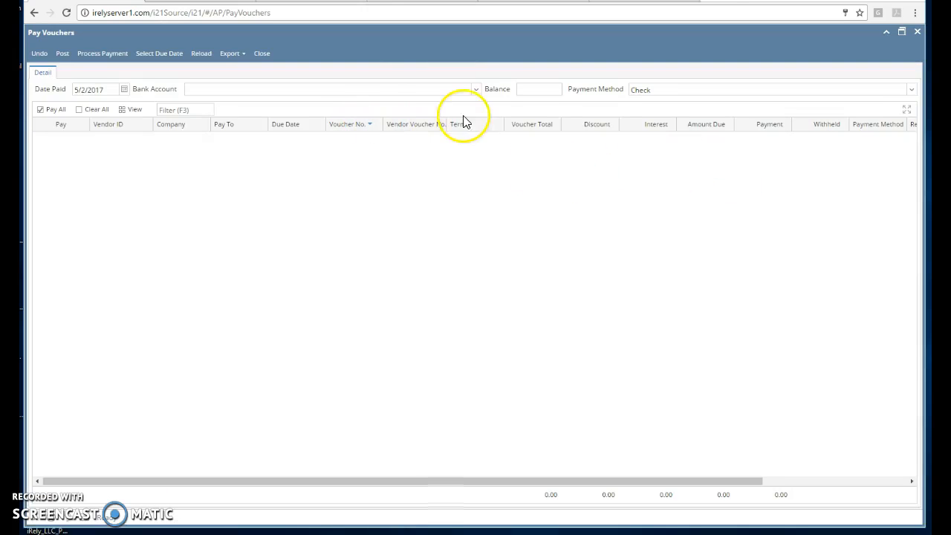
Step: Set the bank account to the first Chase Bank - IN entry, then mark EXPOCACCER voucher BL-20710 for payment using the company filter "ex"
click(476, 90)
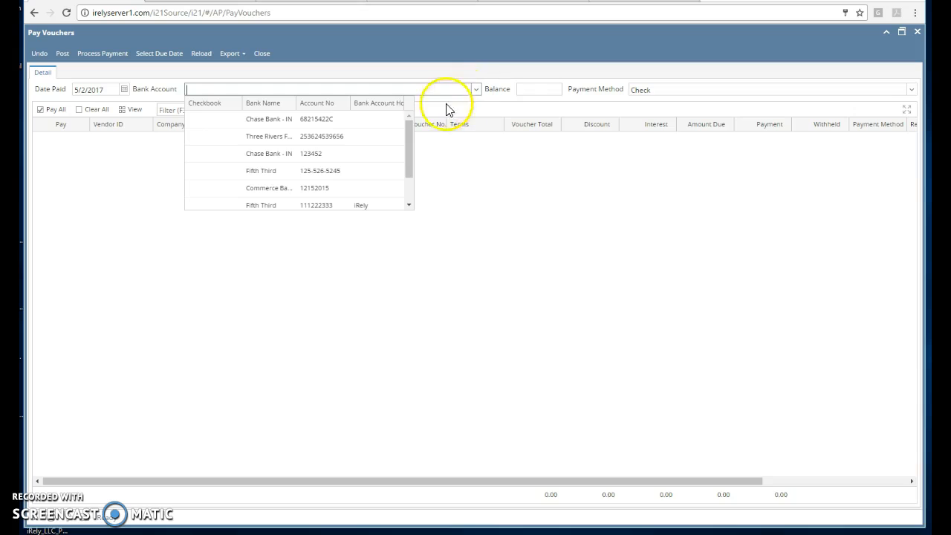
click(308, 121)
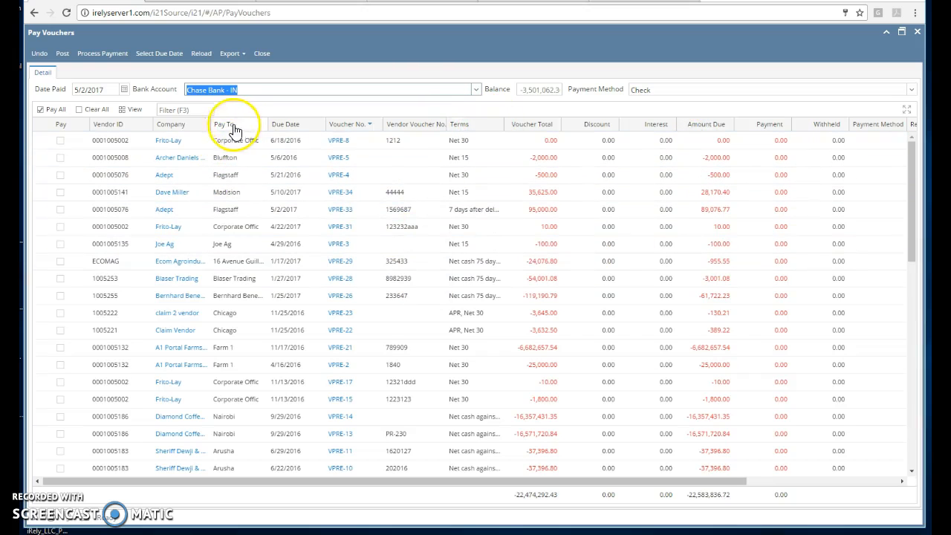
drag(202, 125, 232, 125)
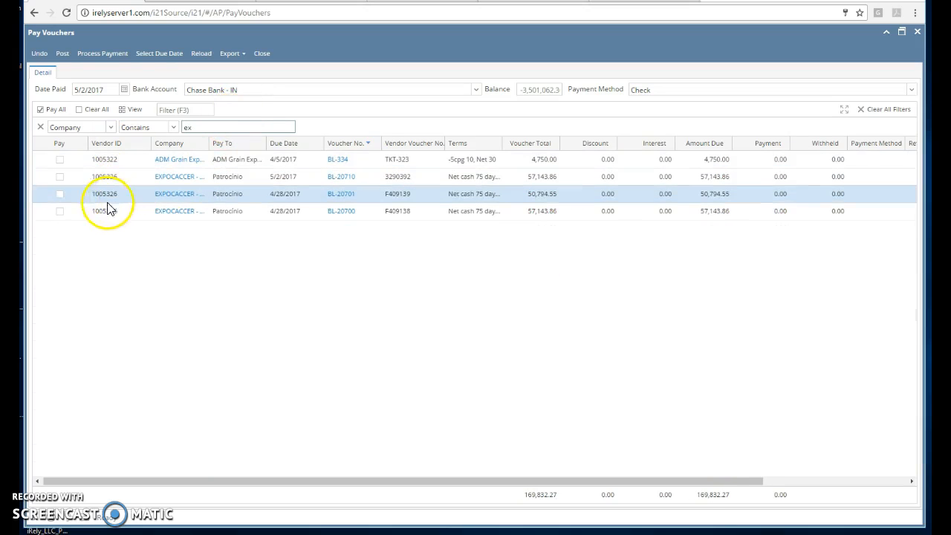
click(59, 176)
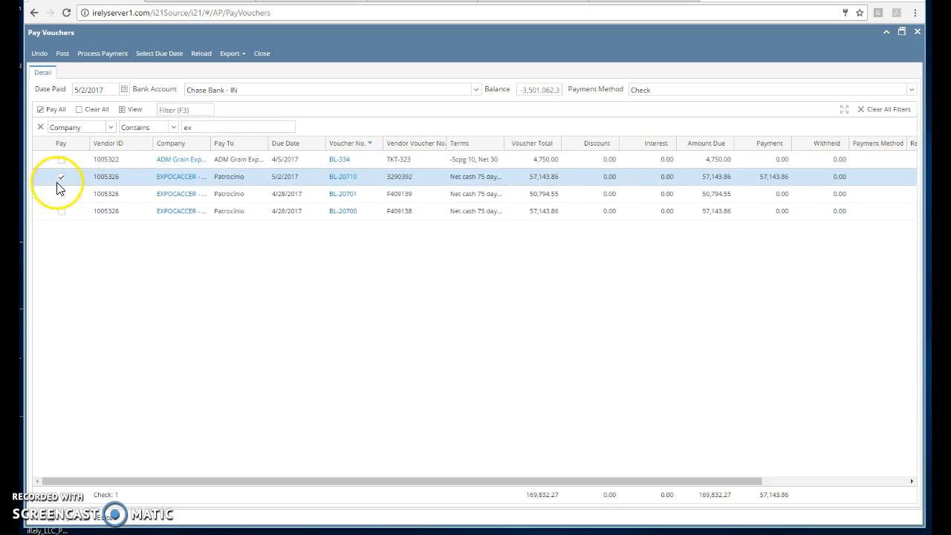
Step: Change the company filter to "dup" and mark DUPUY STORAGE voucher BL-20711 for payment
drag(215, 129, 147, 133)
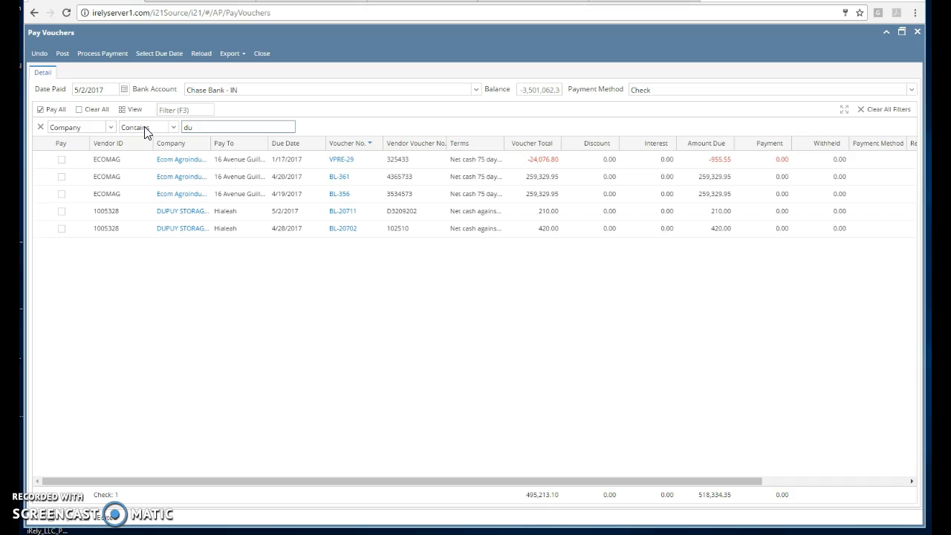
text(p)
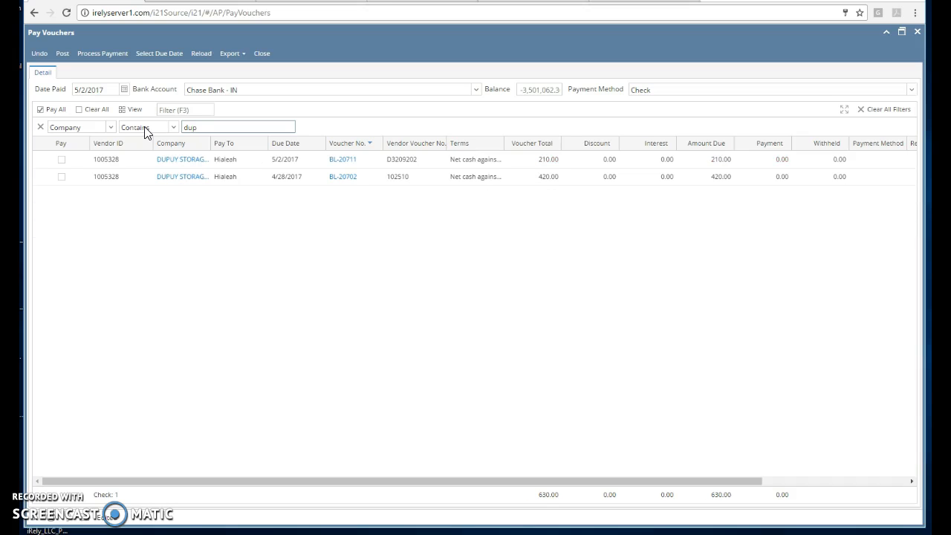
click(137, 176)
click(63, 162)
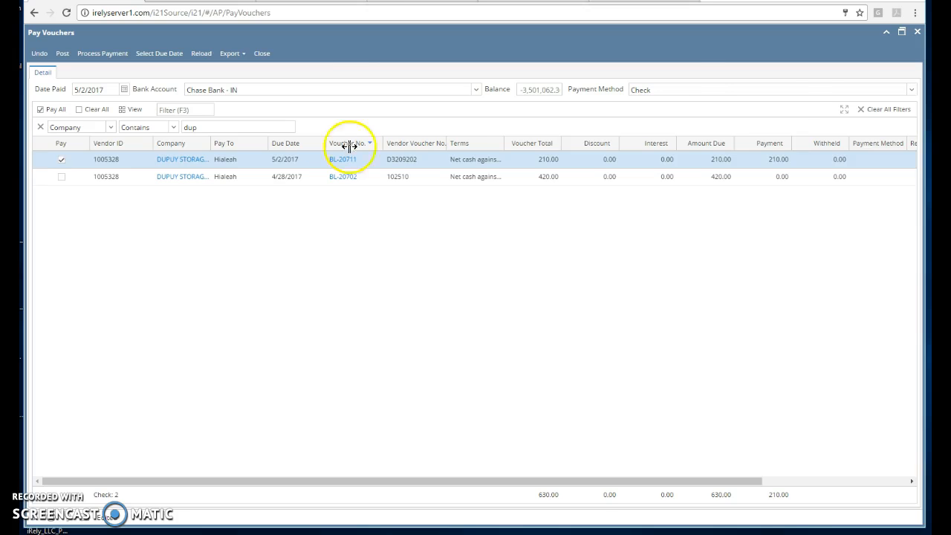
Step: Process payment of the marked vouchers, dismiss the batch posting details and preview the checks in the Check Voucher Middle AP format
click(107, 61)
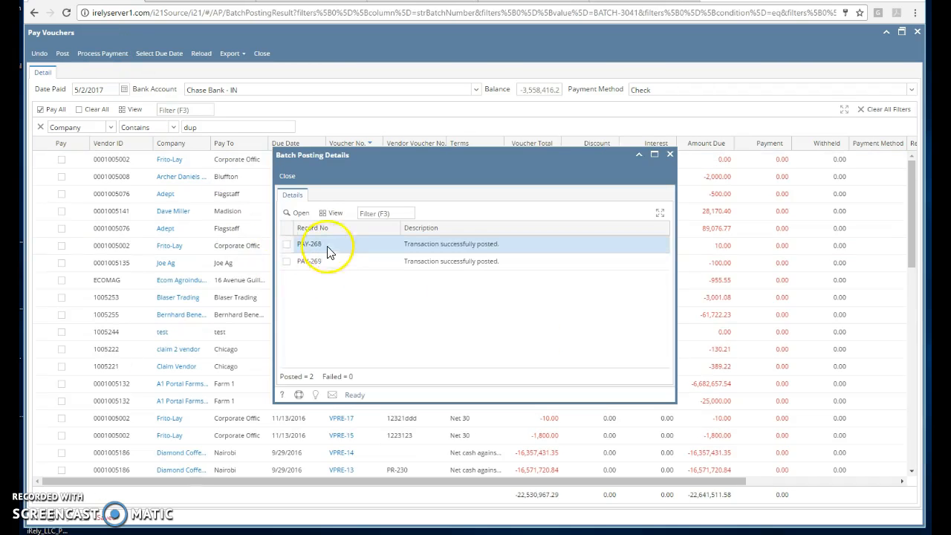
click(289, 178)
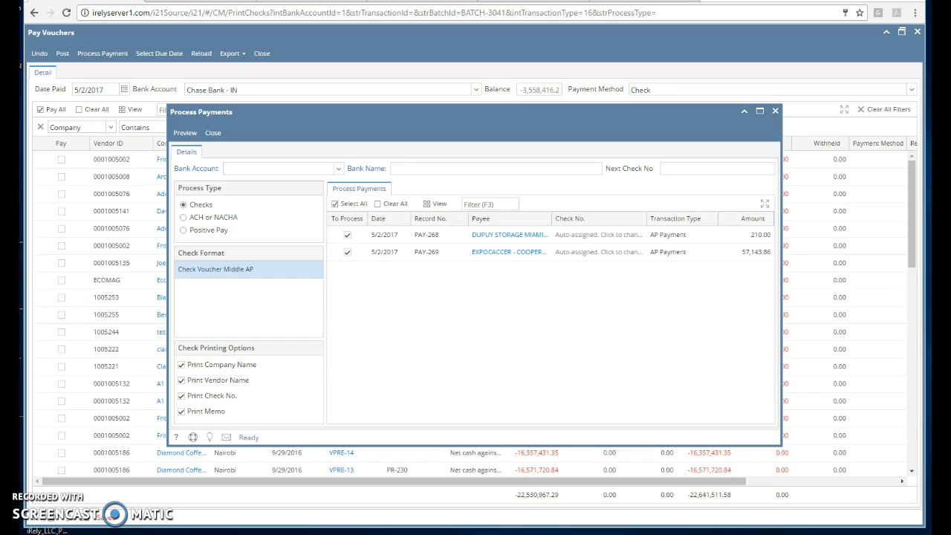
click(185, 134)
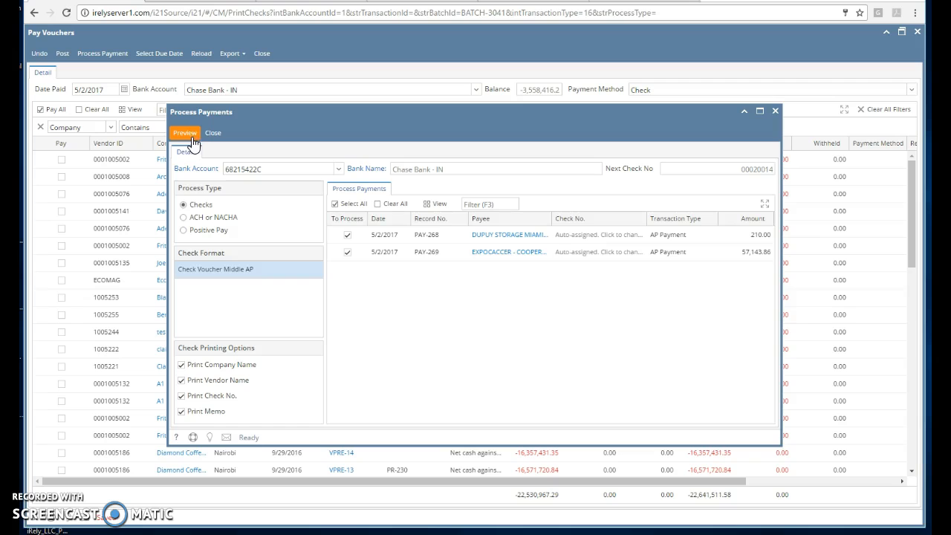
click(194, 205)
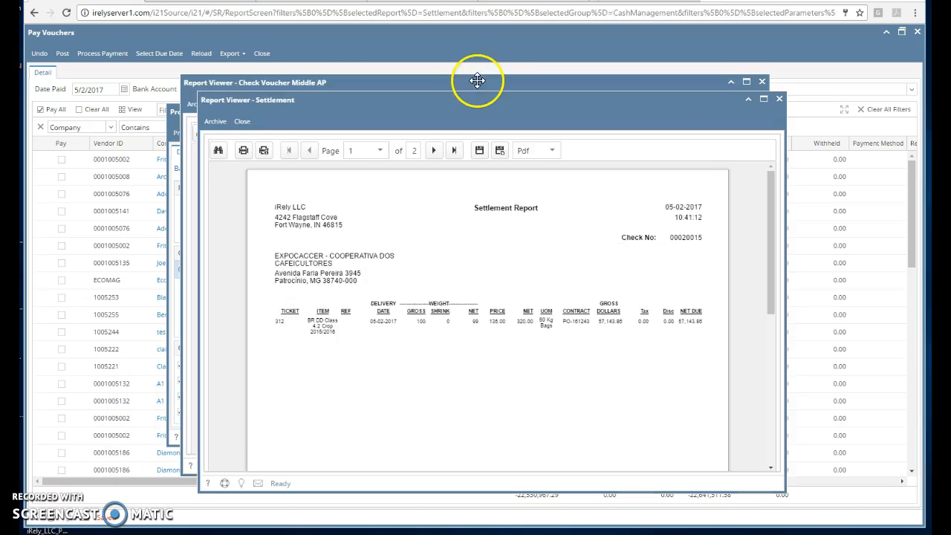
Step: Examine the checks in the Check Voucher Middle AP report, including the full EXPOCACCER check on page 2
click(478, 83)
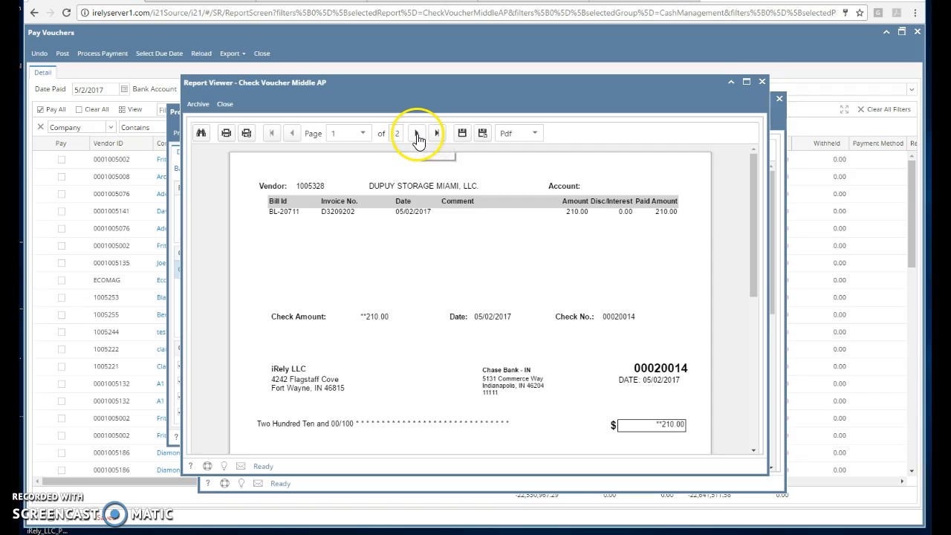
click(417, 134)
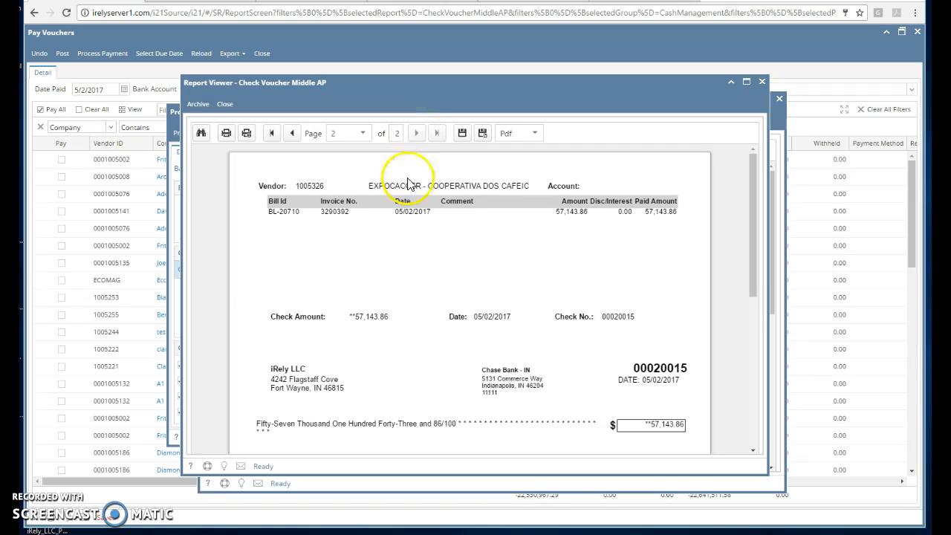
scroll(328, 392, down, 3)
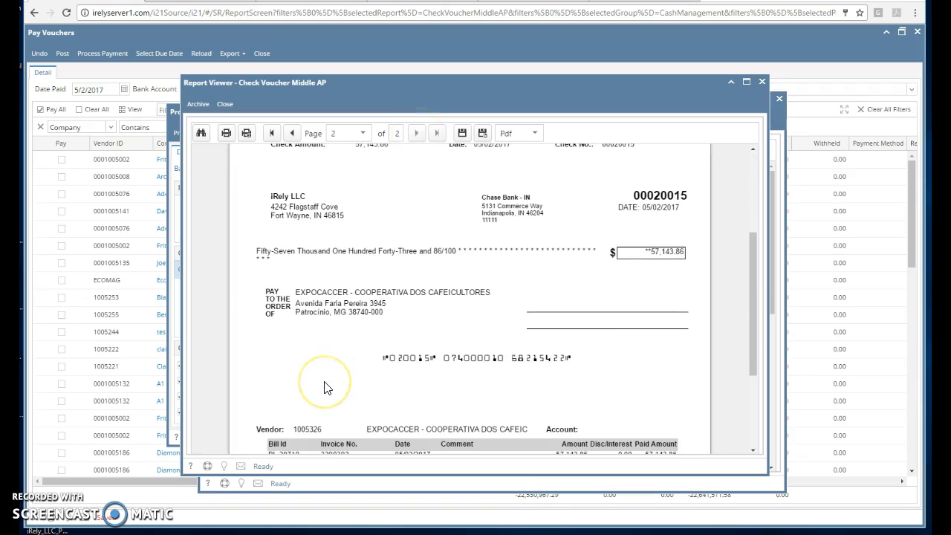
scroll(328, 388, down, 5)
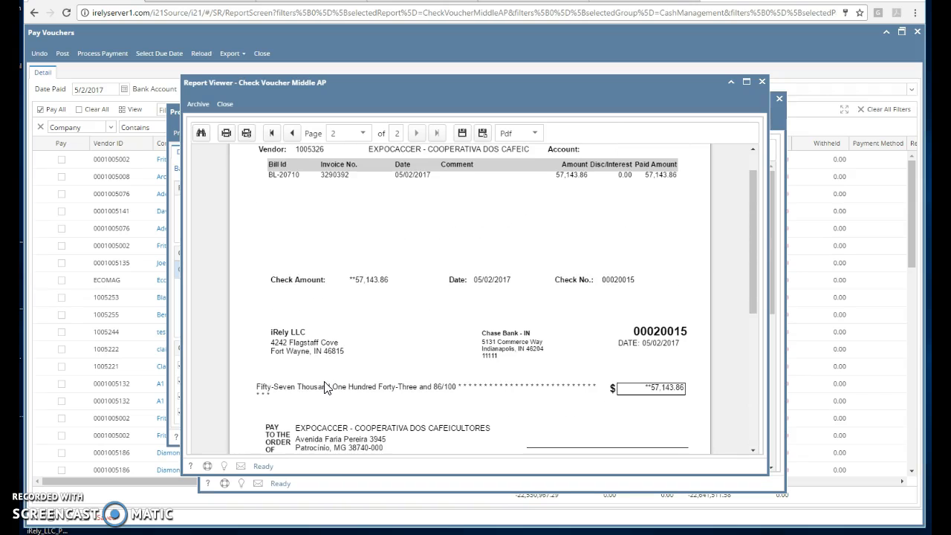
scroll(328, 387, up, 1)
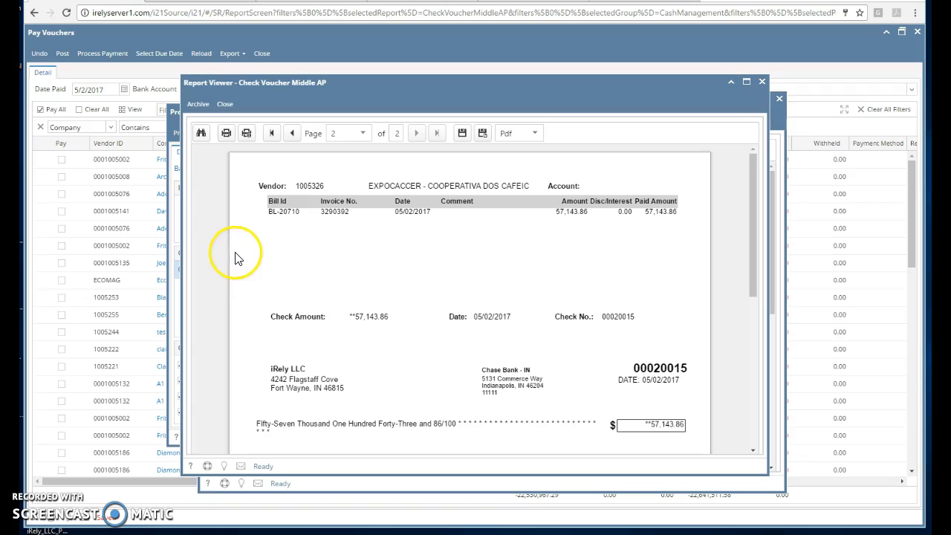
Step: Start printing the checks, cancel the browser's print preview, and commit both checks as failed in Print Check Verification
click(226, 134)
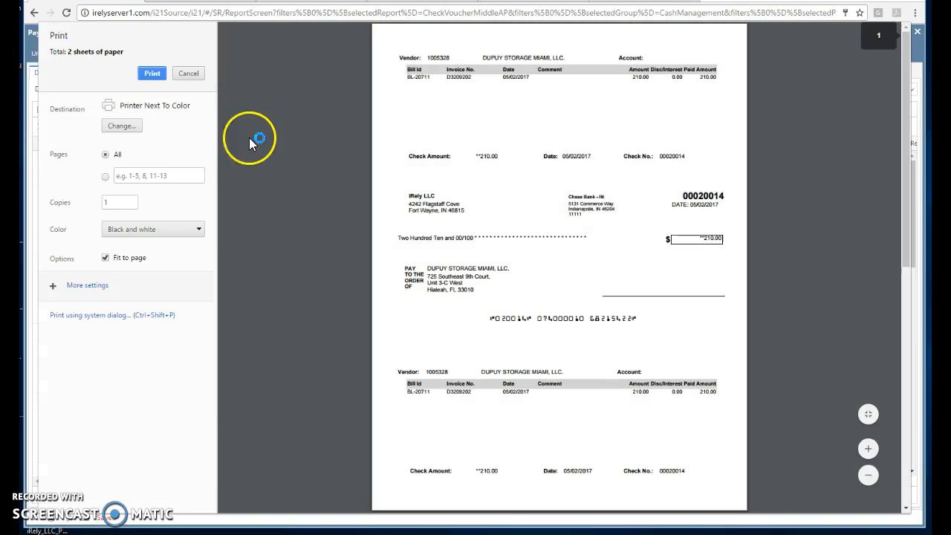
click(195, 74)
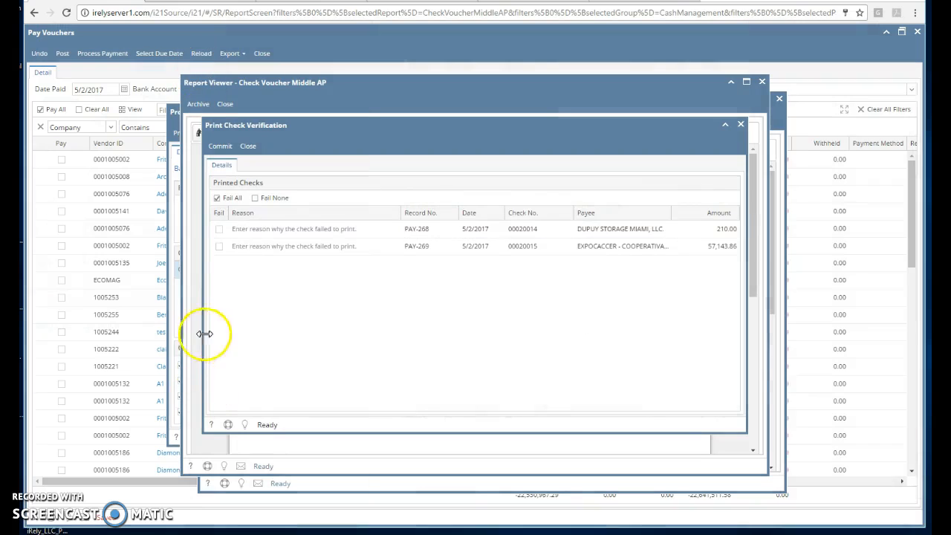
click(219, 230)
click(218, 247)
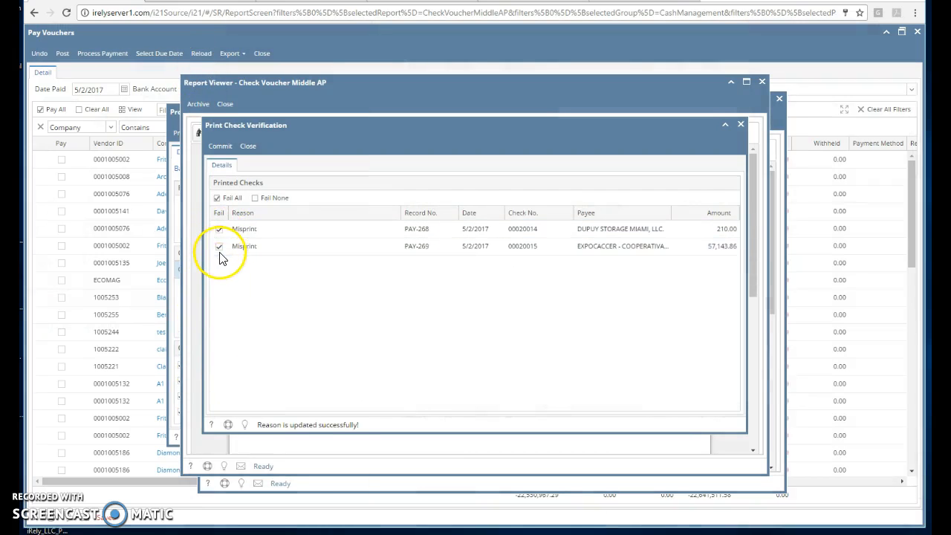
click(227, 148)
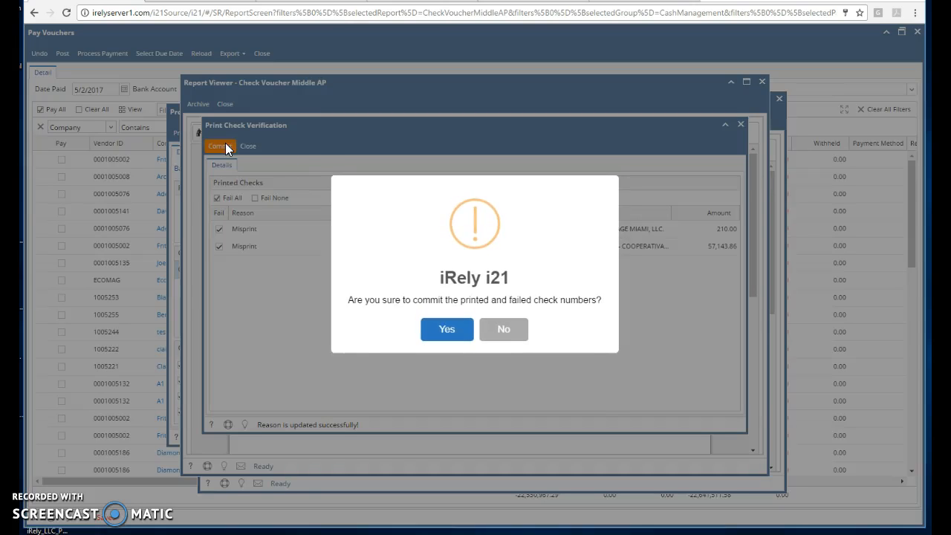
click(431, 338)
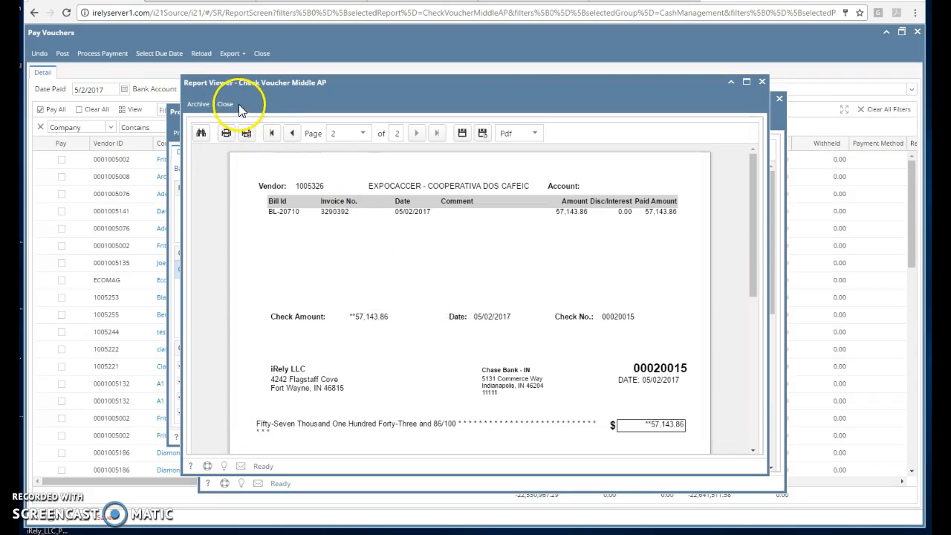
Step: Close the check and settlement reports, the Process Payments window and the Pay Vouchers window
click(225, 104)
click(242, 121)
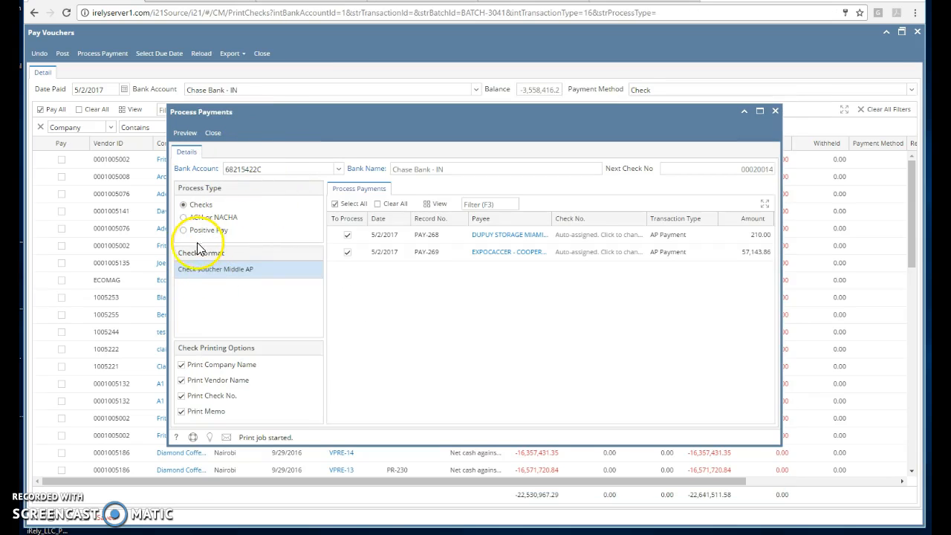
click(213, 132)
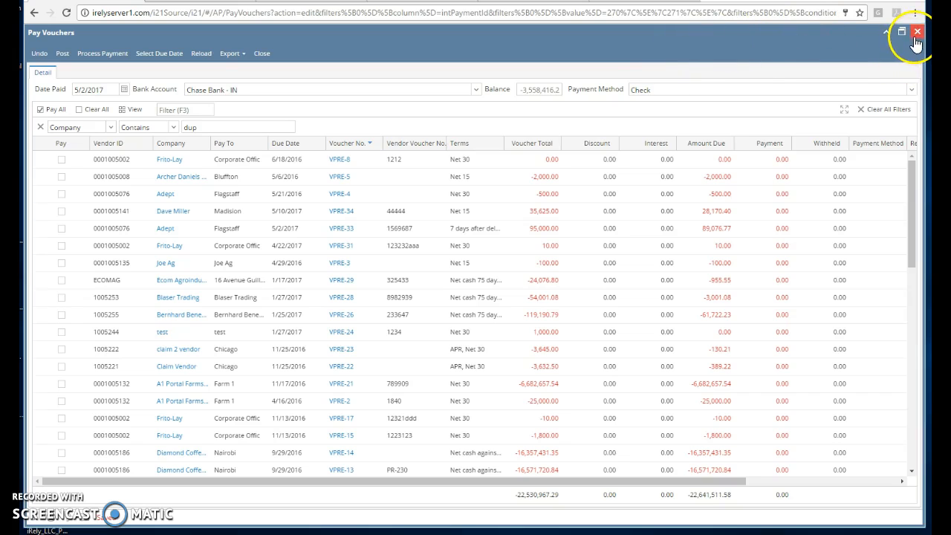
click(917, 32)
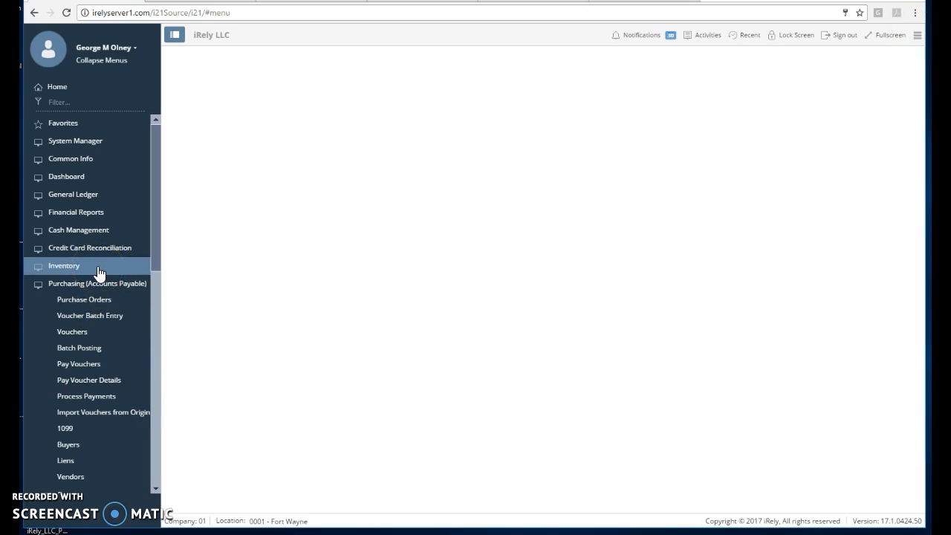
Step: Open Bank Reconciliation from Cash Management and select the first Chase Bank - IN account
click(50, 284)
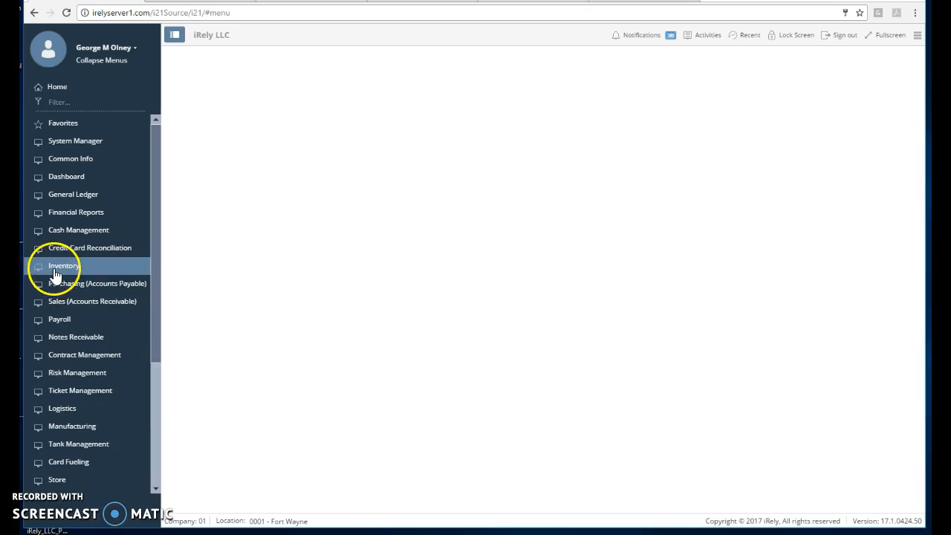
click(56, 232)
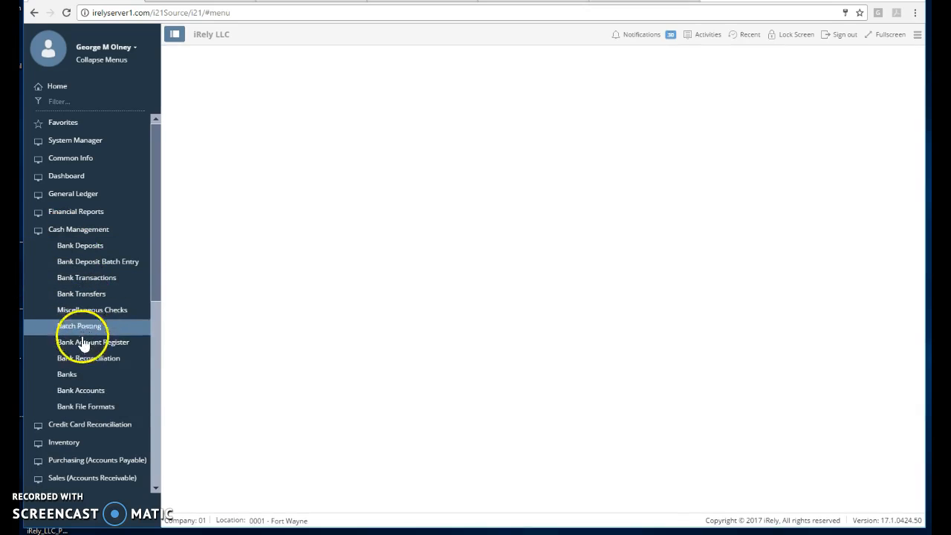
click(94, 360)
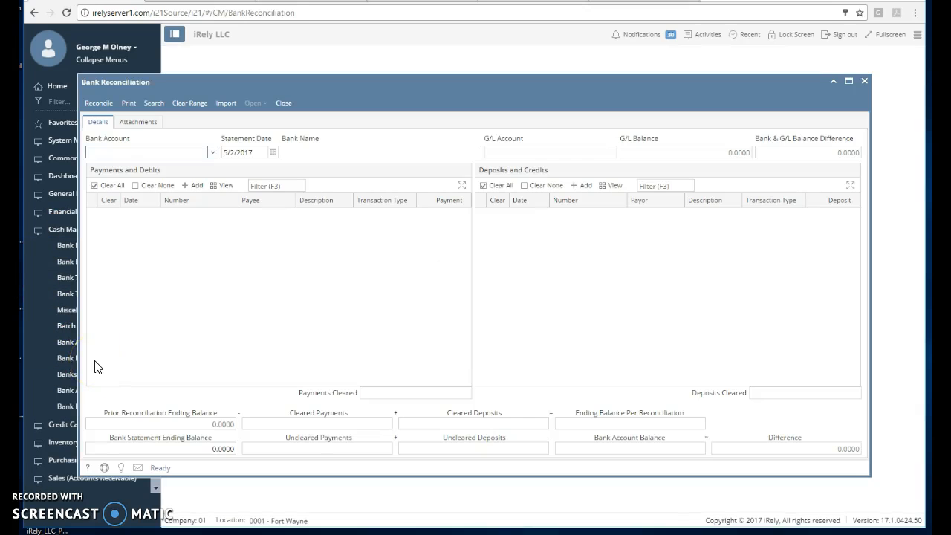
click(213, 152)
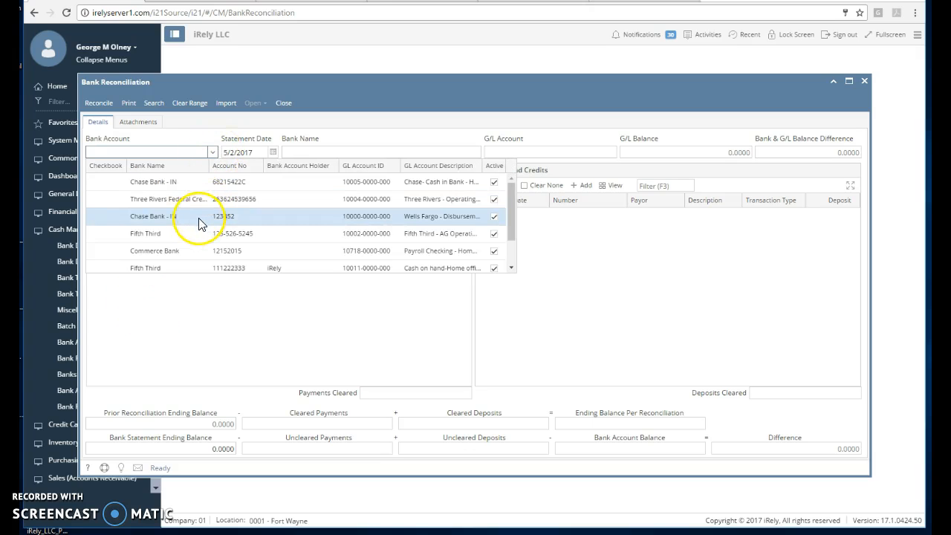
click(201, 182)
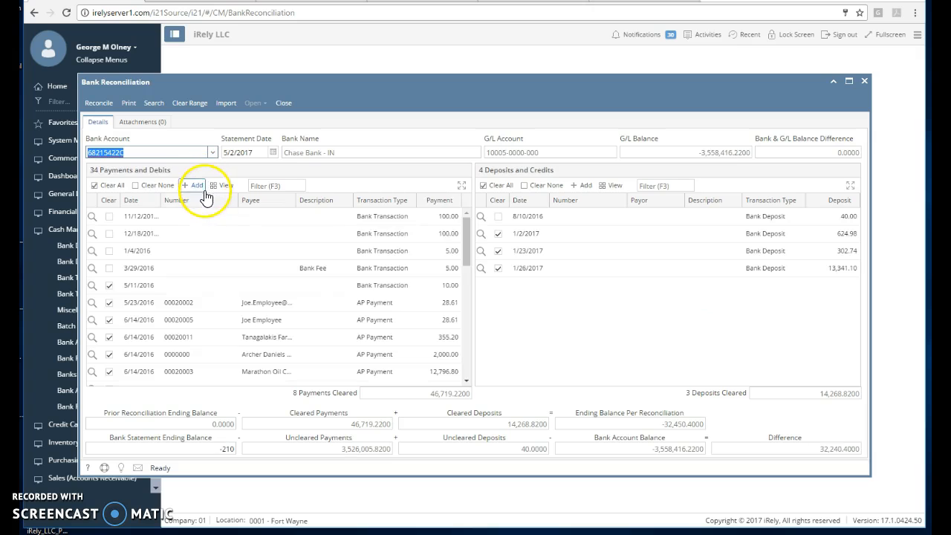
Step: Try to clear the 5/2/2017 DUPUY STORAGE payment in Payments and Debits and dismiss the resulting message
scroll(245, 357, down, 5)
click(245, 383)
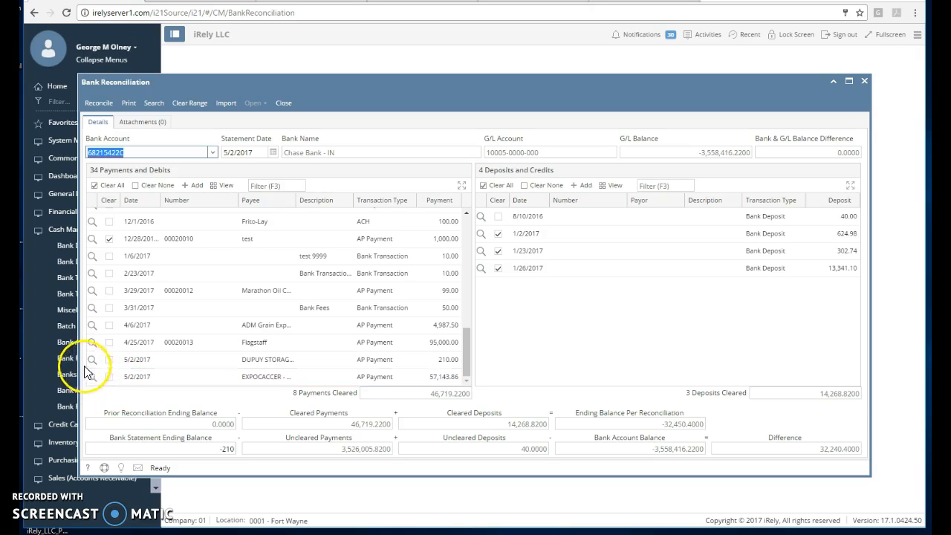
click(109, 363)
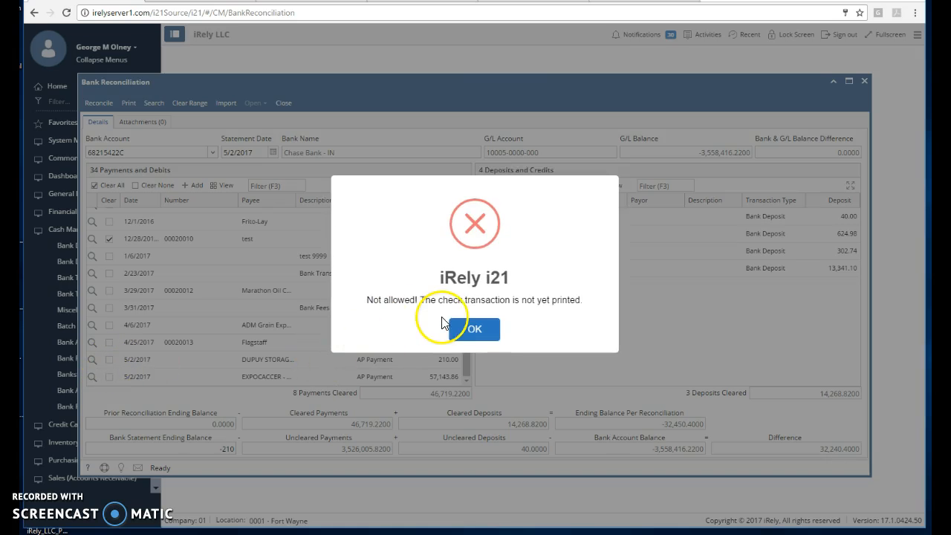
click(457, 328)
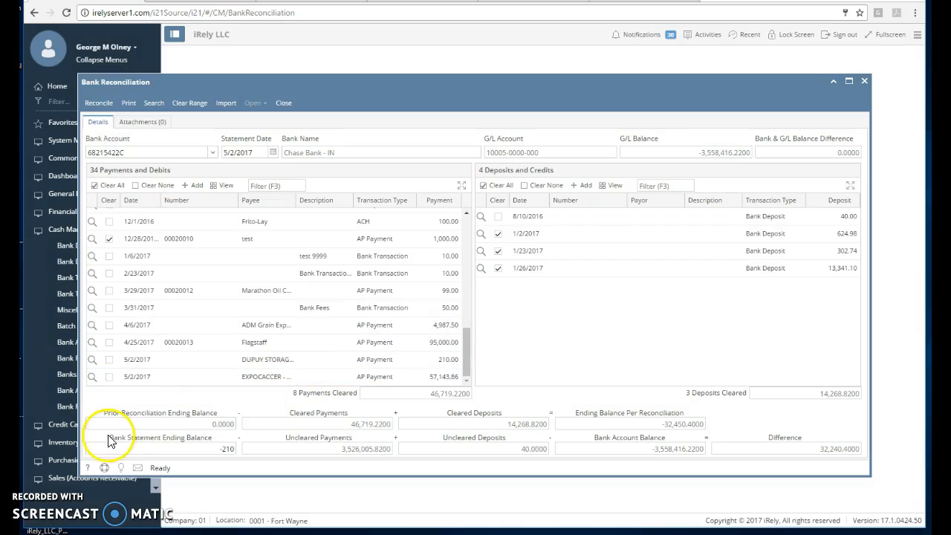
click(110, 360)
click(109, 377)
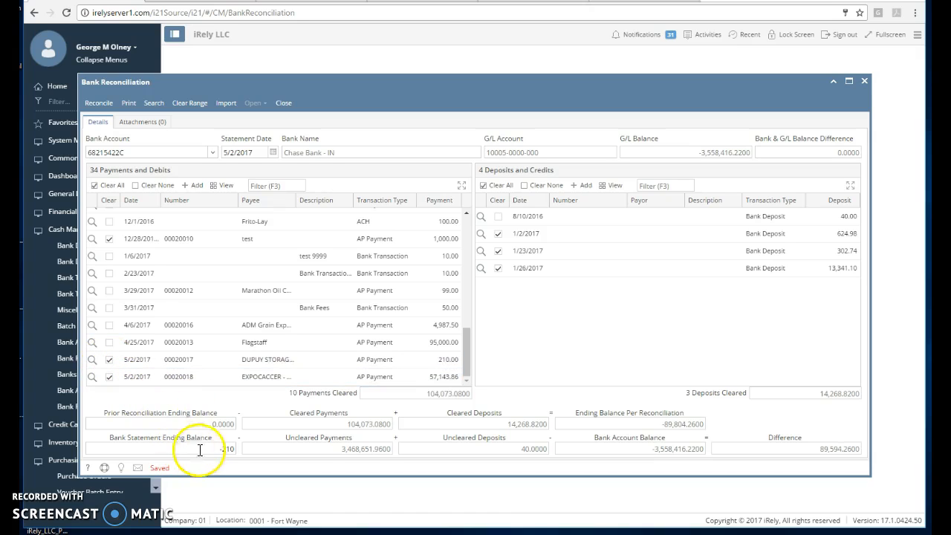
click(109, 377)
click(109, 360)
Step: Set the bank statement ending balance to 21 and clear the 5/2/2017 DUPUY STORAGE and EXPOCACCER payments
drag(209, 449, 240, 443)
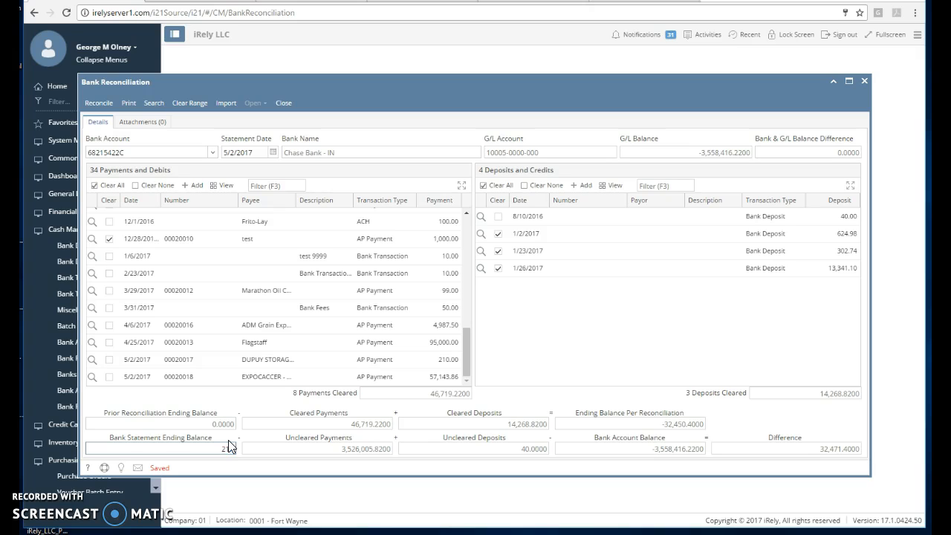
click(110, 359)
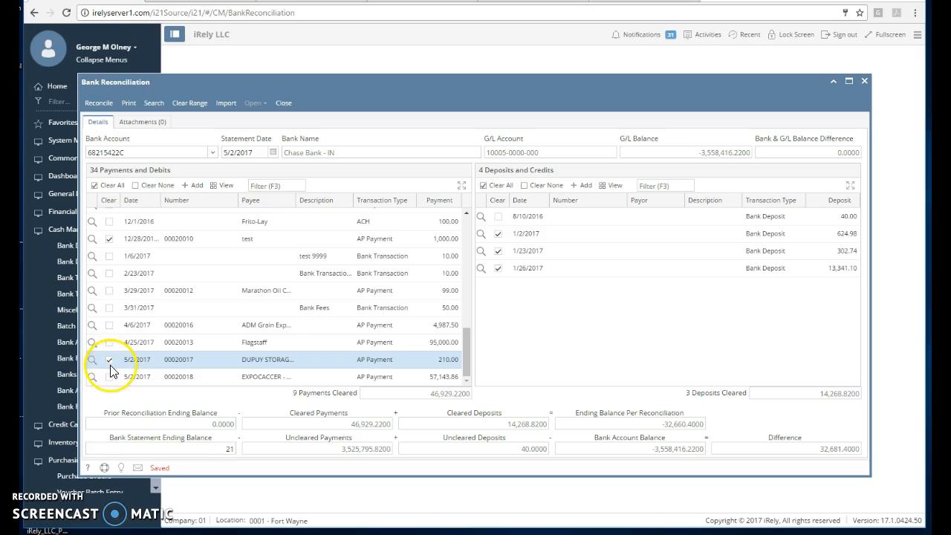
click(109, 376)
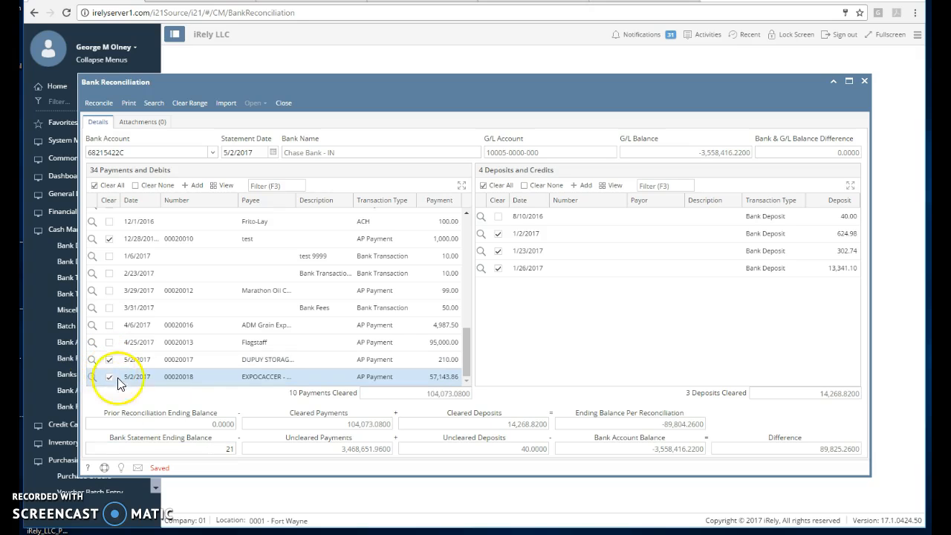